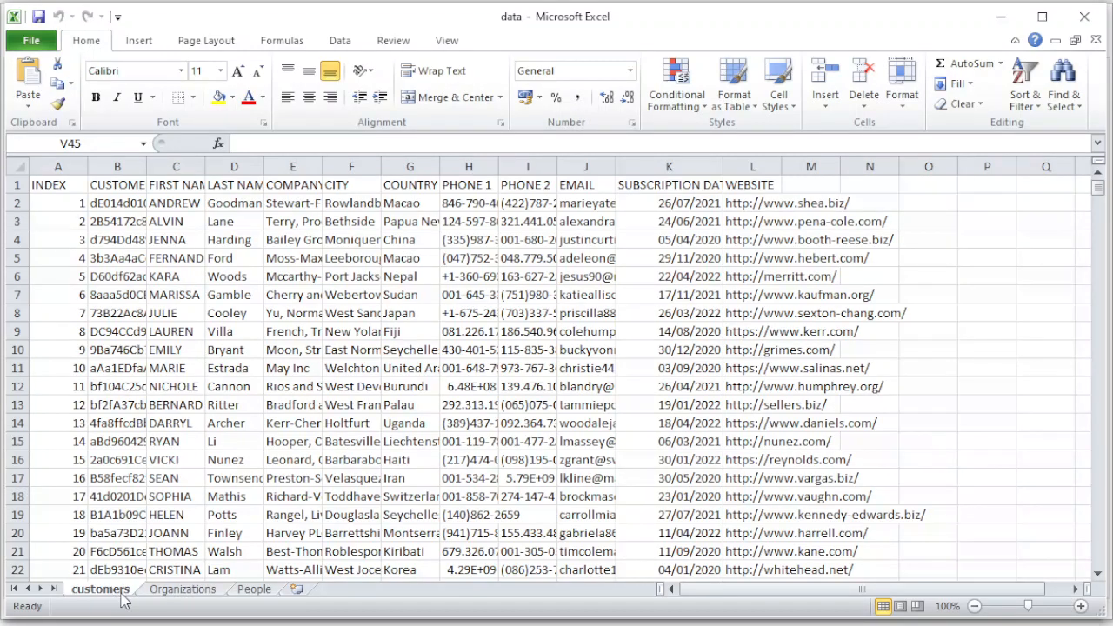
- Review the Organizations and People sheets of the data workbook, and close the workbook
click(180, 591)
click(245, 591)
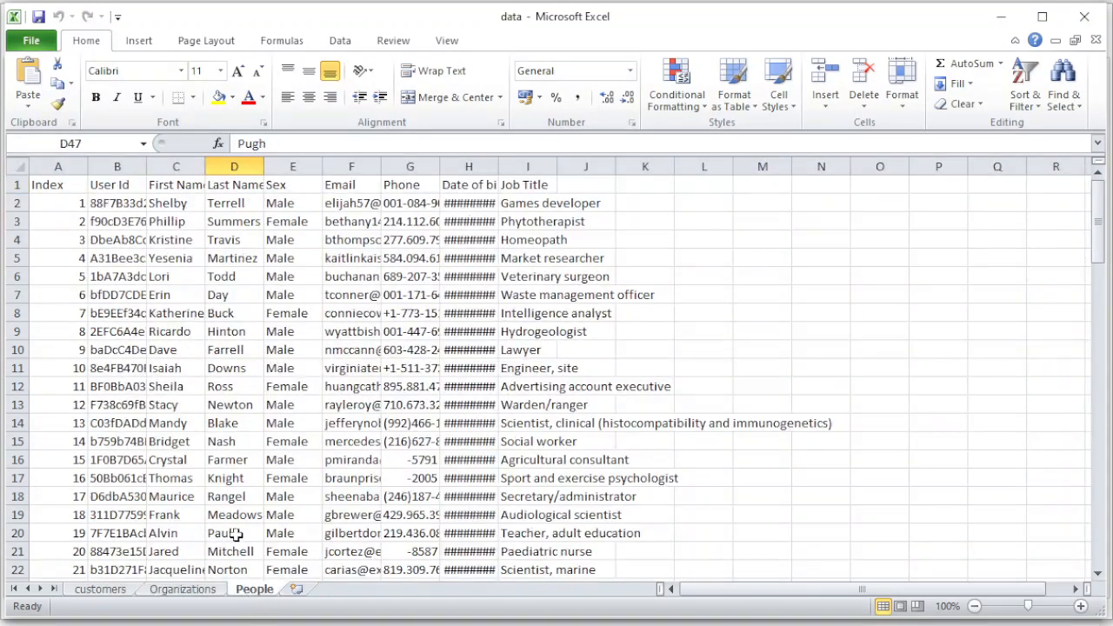
click(1084, 16)
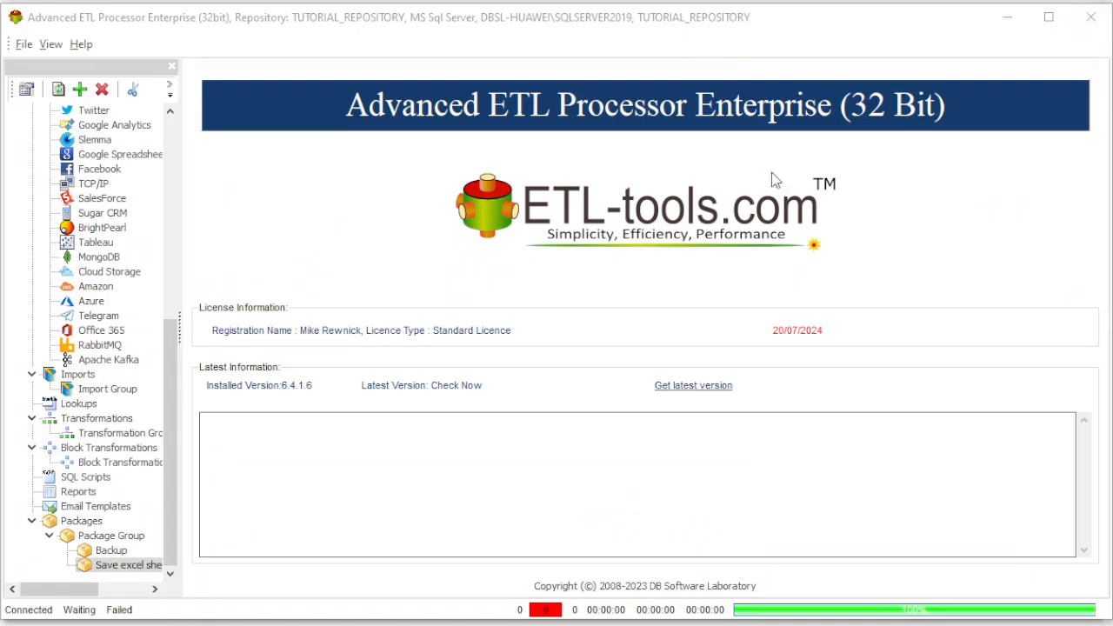
- In Advanced ETL Processor, open the "Save excel sheets into separate files" package and review the Clean Temp Directory action's file deletion mask
double_click(117, 566)
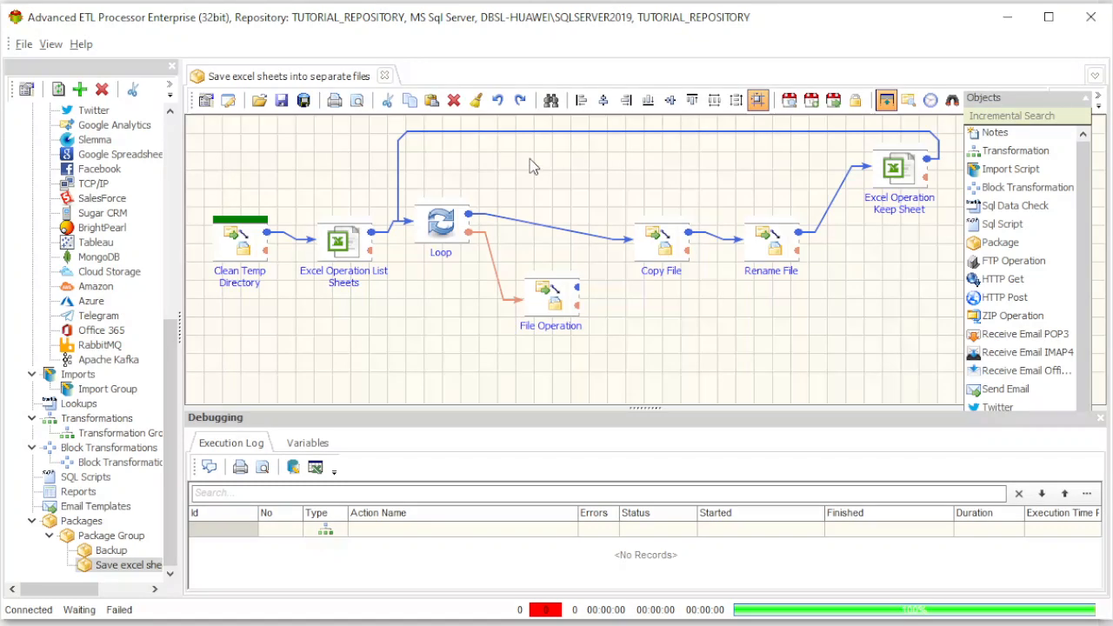
double_click(241, 250)
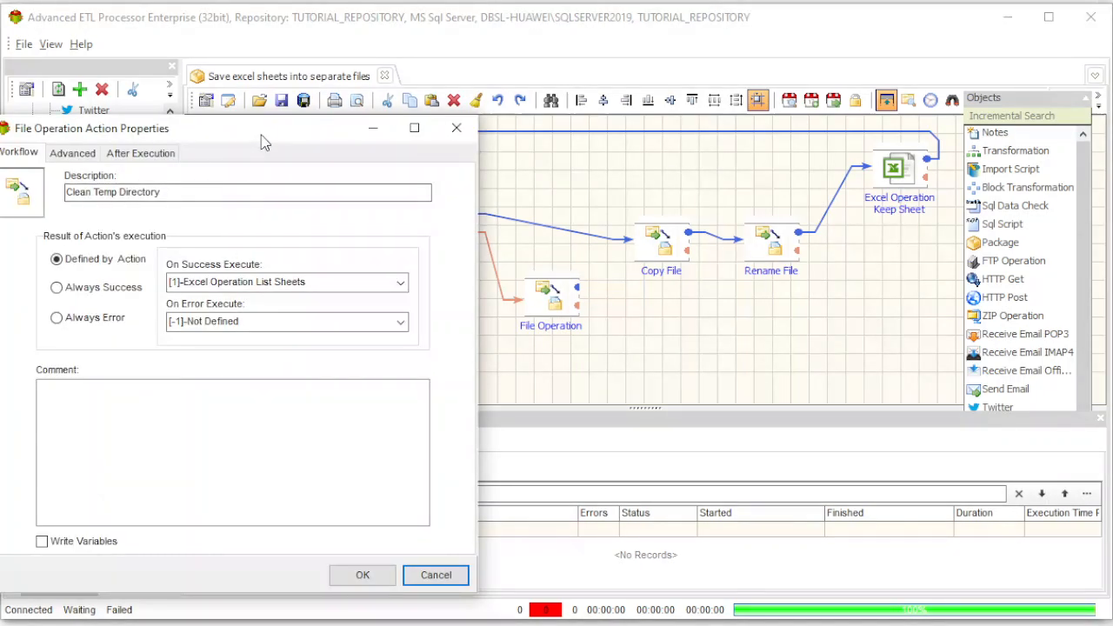
drag(269, 136, 583, 89)
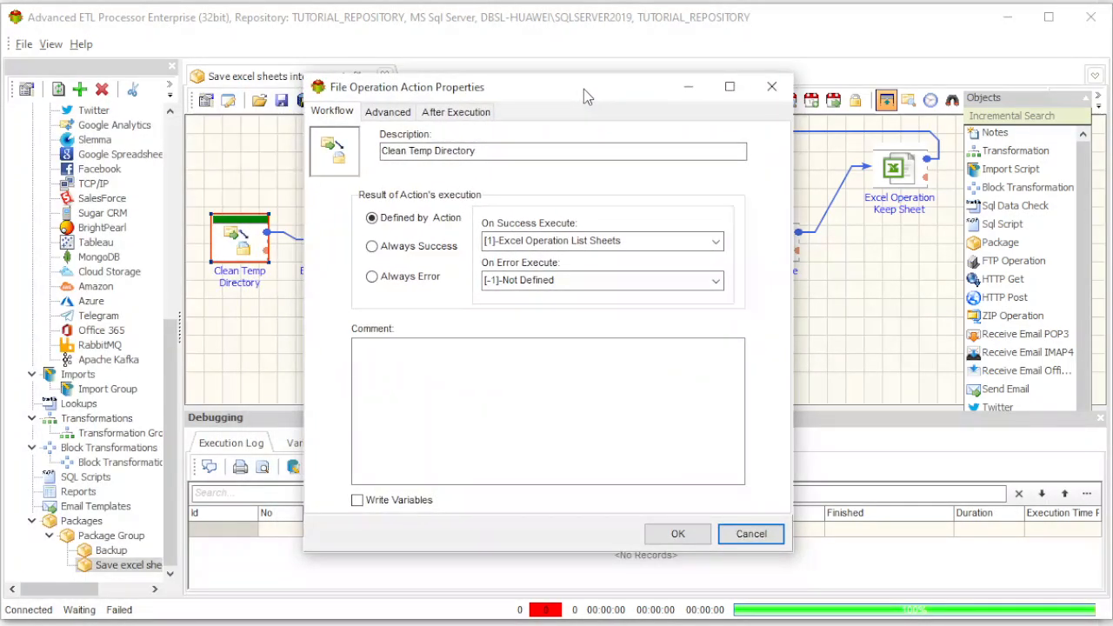
click(387, 112)
drag(464, 429, 322, 423)
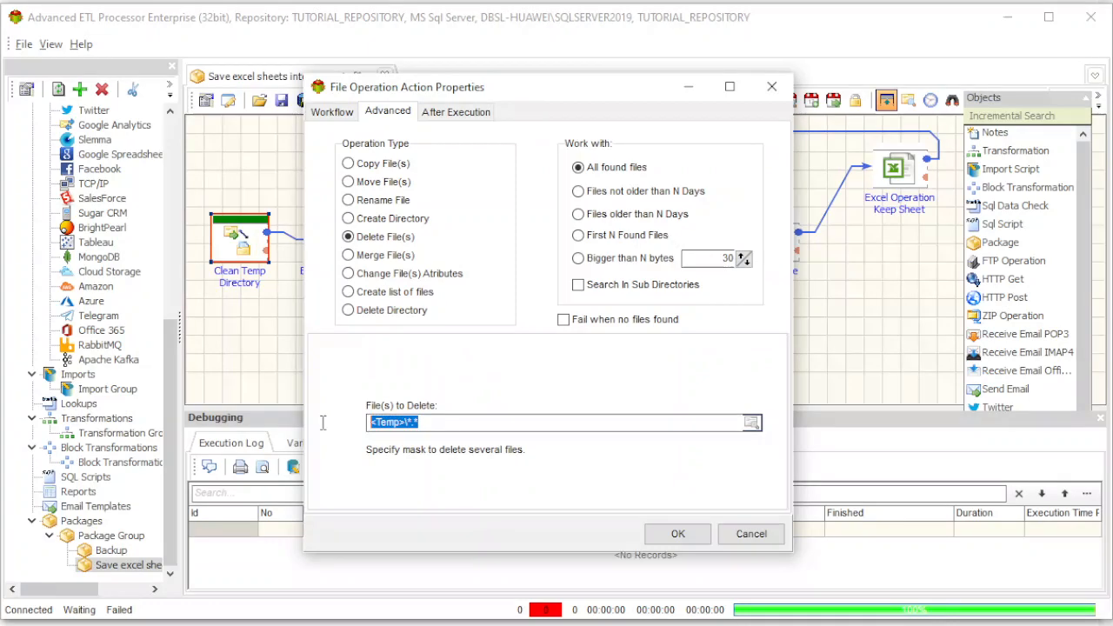
click(750, 534)
- Inspect the name and path definitions of the Temp and Root directory connections without changing them
drag(164, 438, 191, 190)
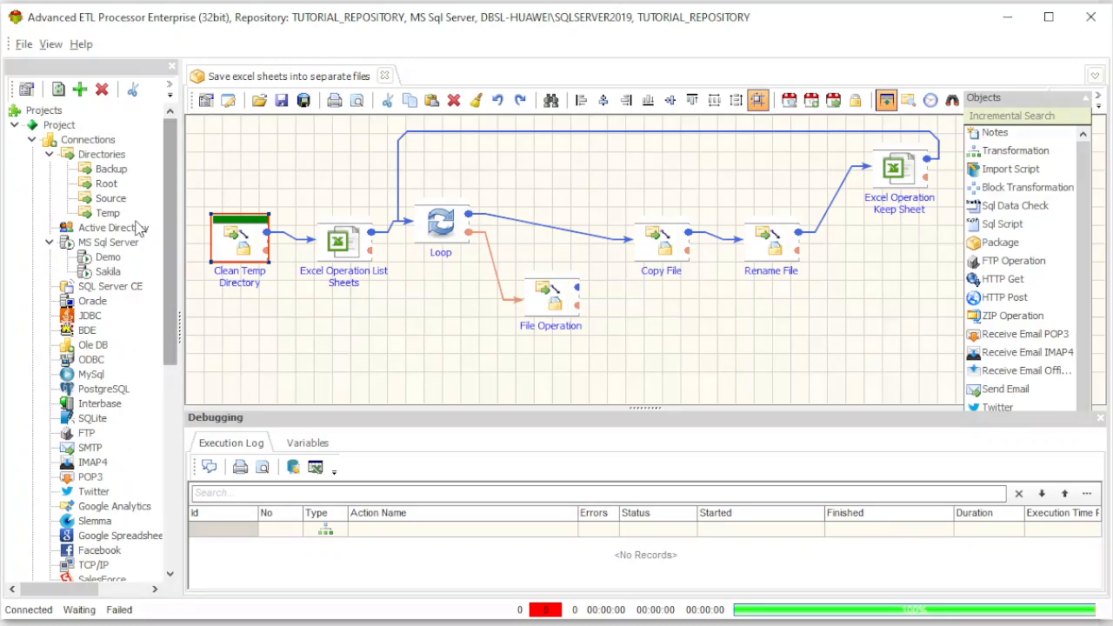
double_click(107, 213)
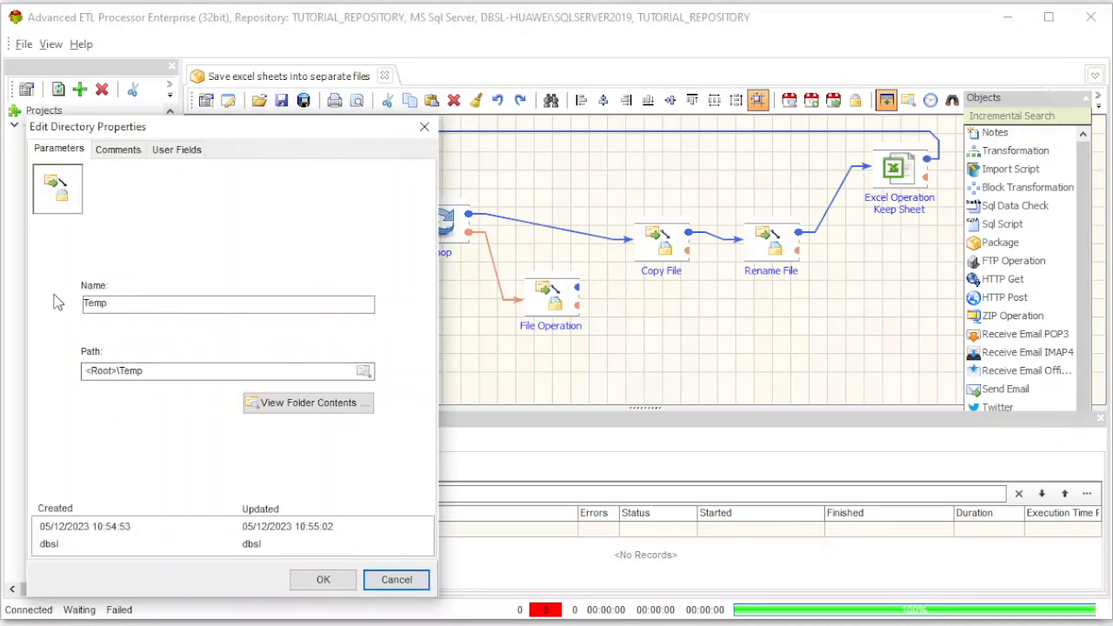
drag(133, 303, 52, 301)
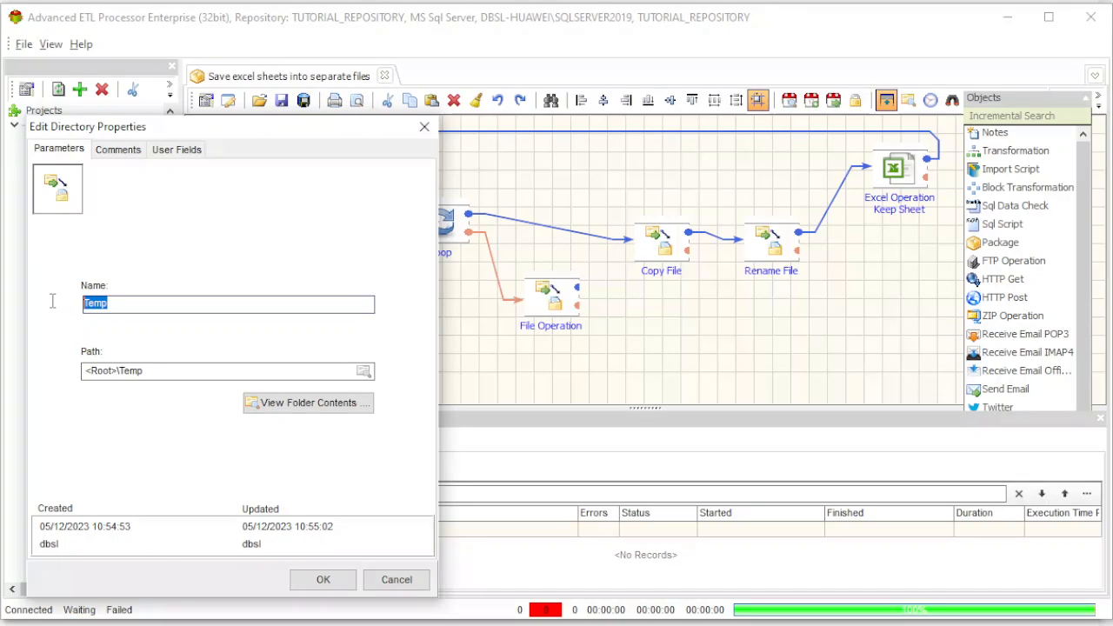
click(396, 579)
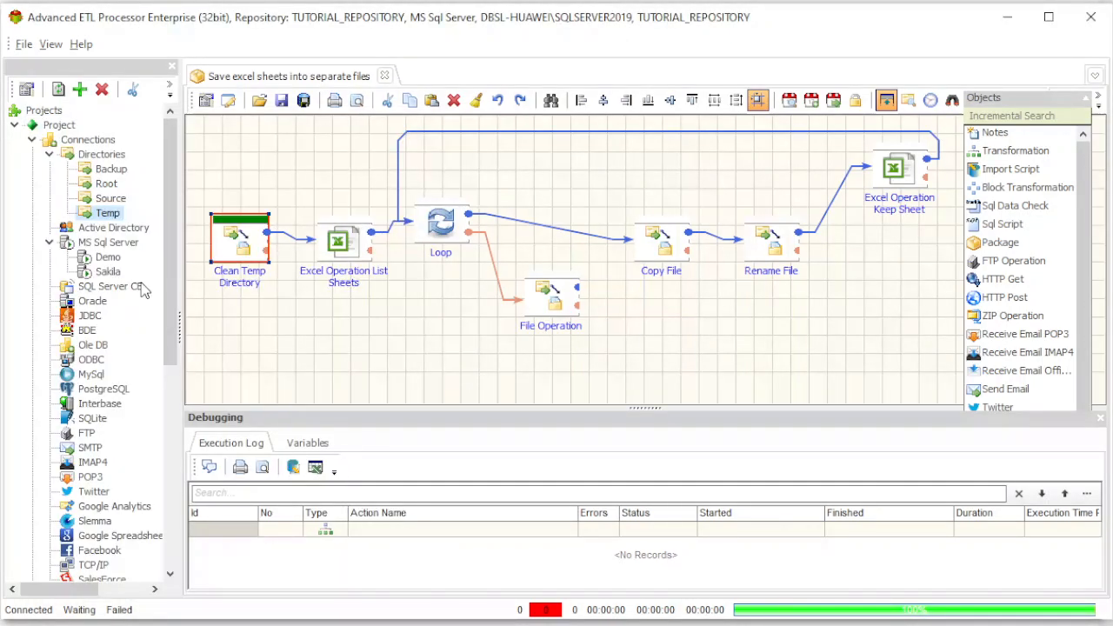
double_click(100, 183)
drag(245, 372, 56, 368)
click(396, 580)
- Review the Excel Operation List Sheets action's operation type, source Excel file and list file, leaving them unchanged
click(348, 249)
double_click(348, 249)
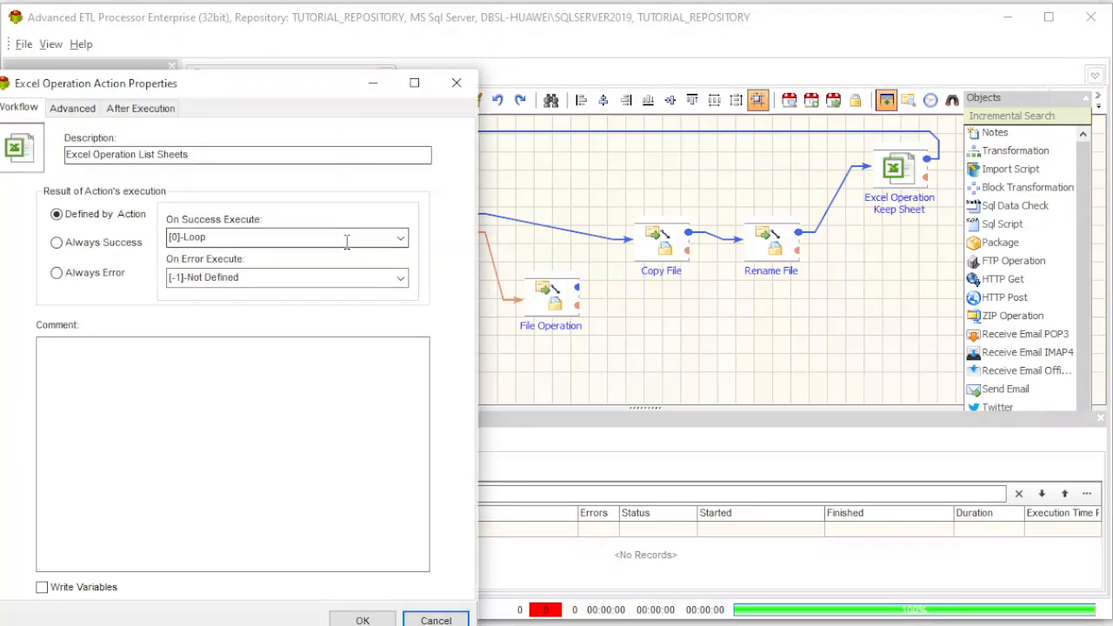
drag(318, 93, 597, 88)
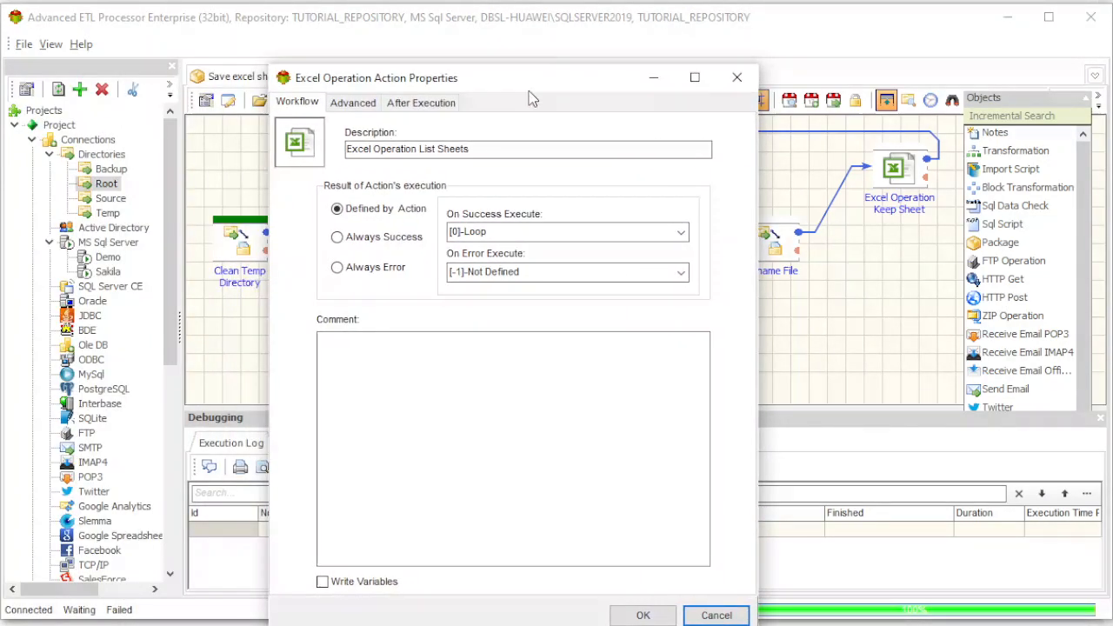
click(361, 104)
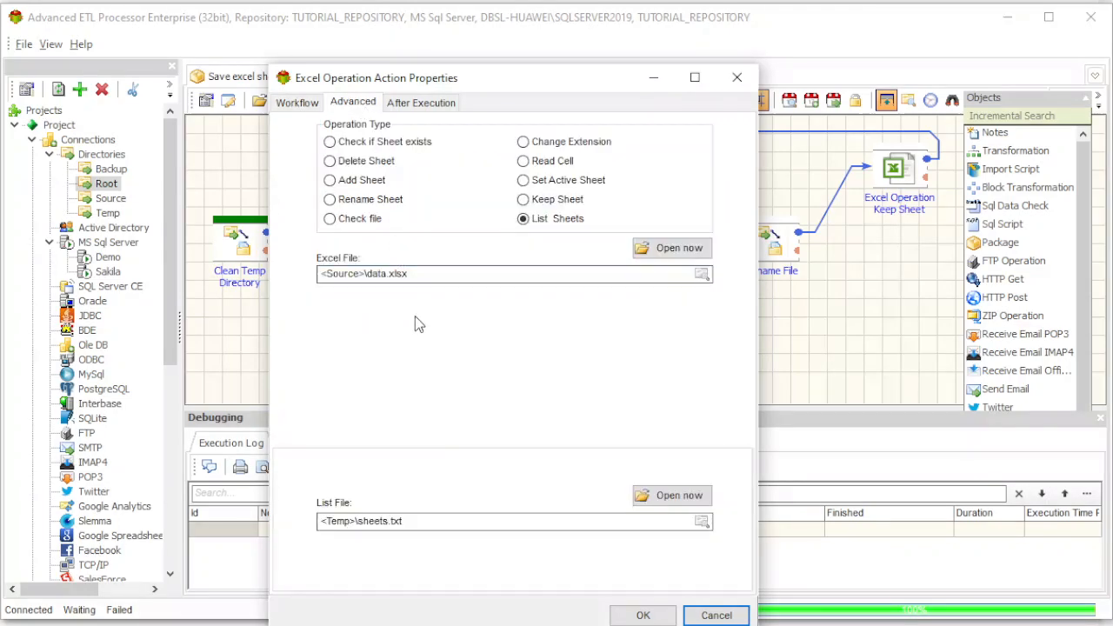
drag(447, 520, 319, 521)
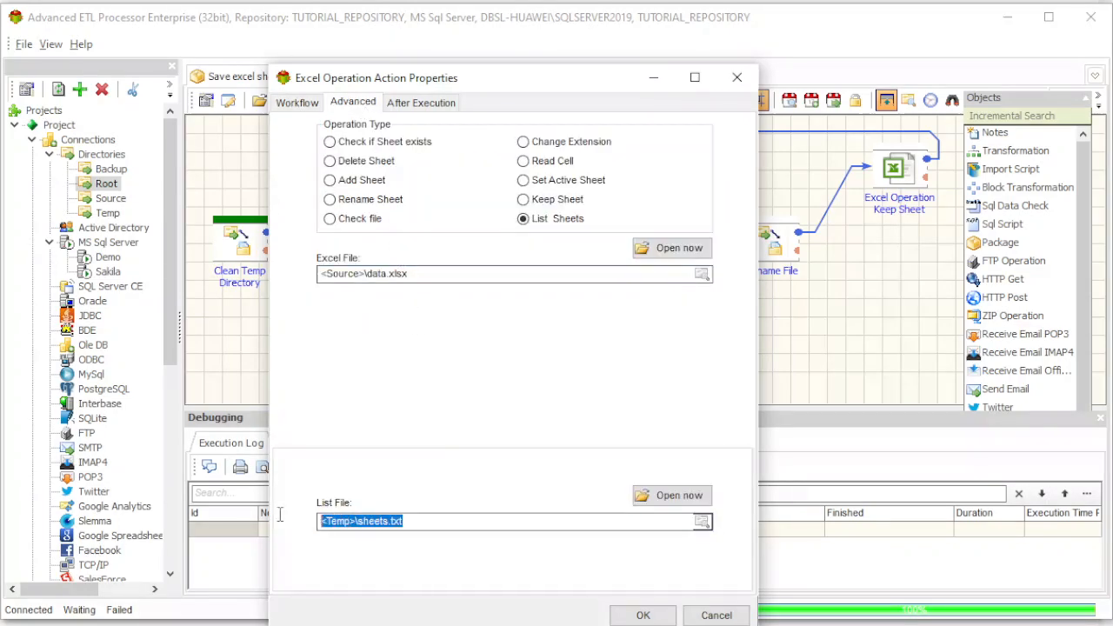
drag(509, 82, 510, 34)
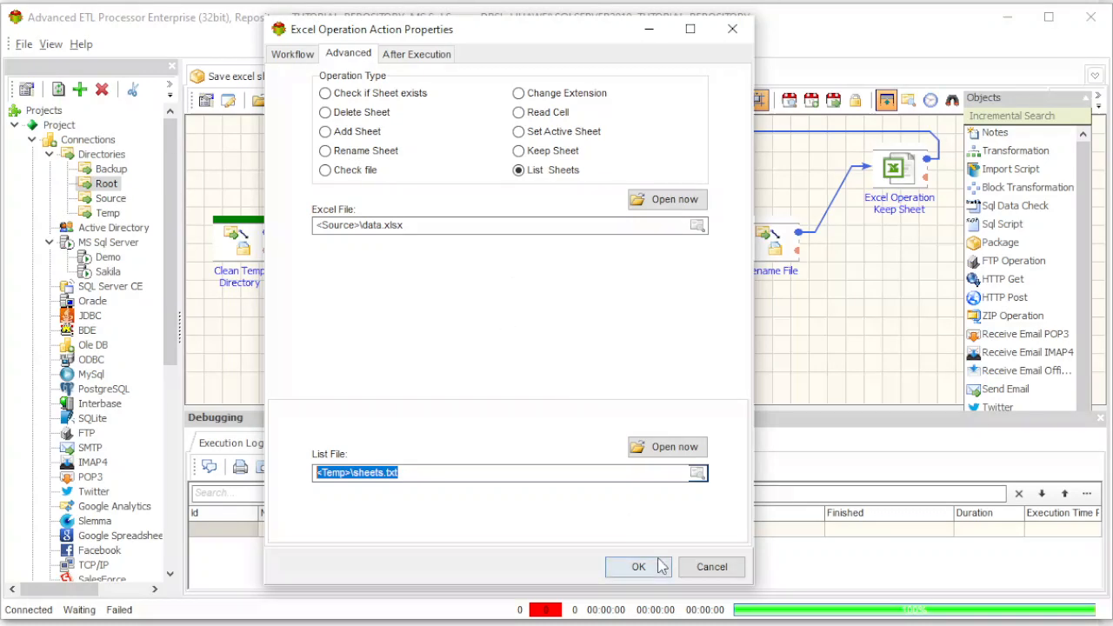
click(717, 568)
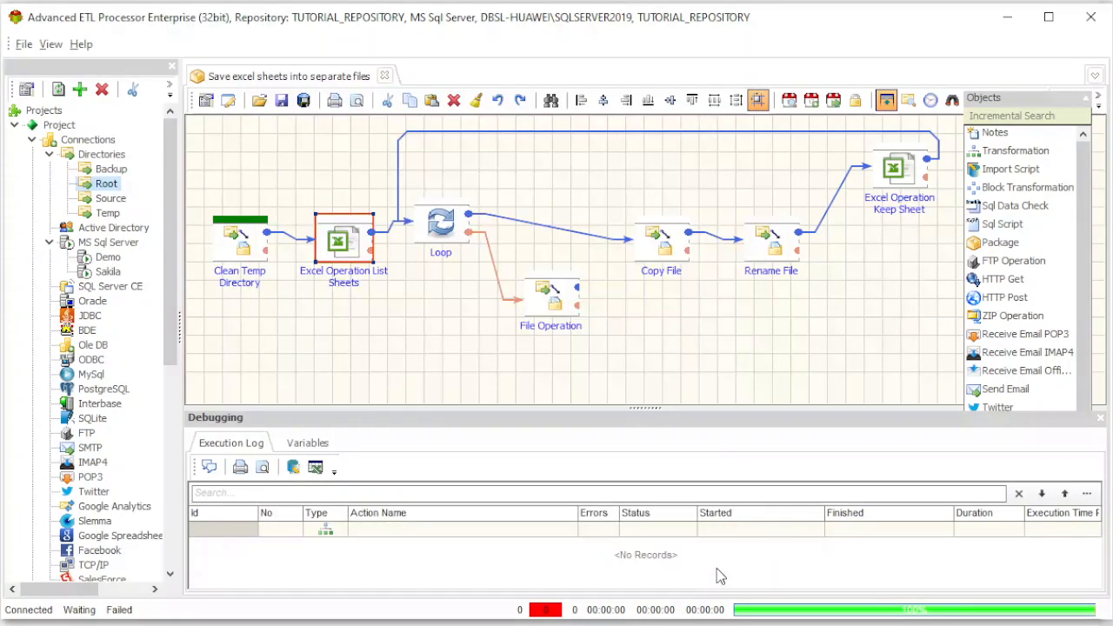
- Review the Loop action's advanced settings and the variable that receives its Loop Value after execution
click(450, 228)
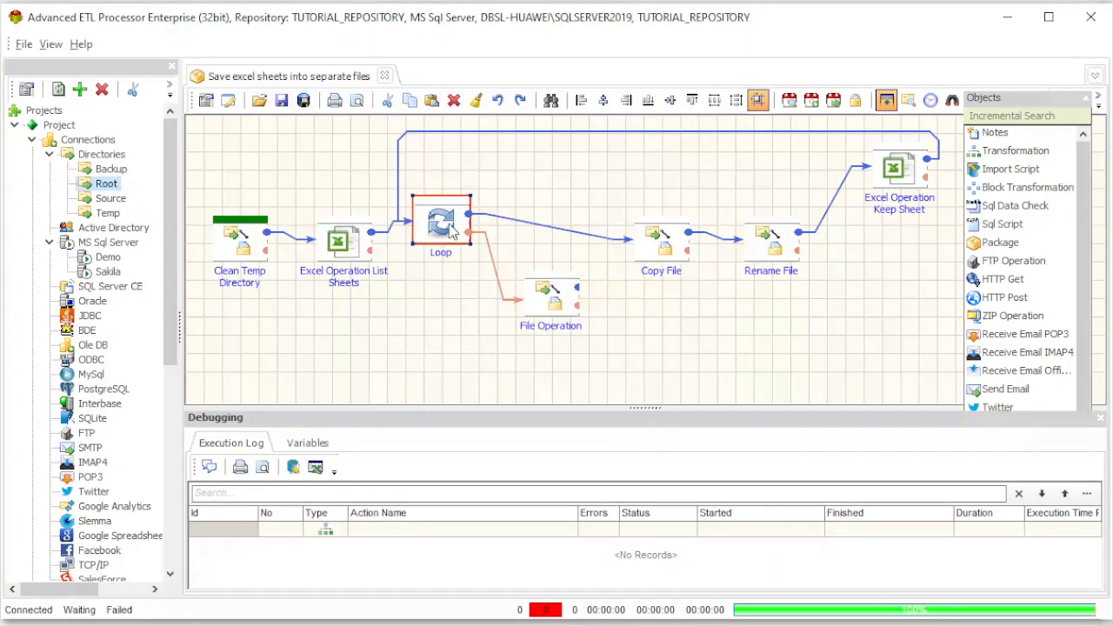
double_click(451, 228)
drag(311, 116, 619, 98)
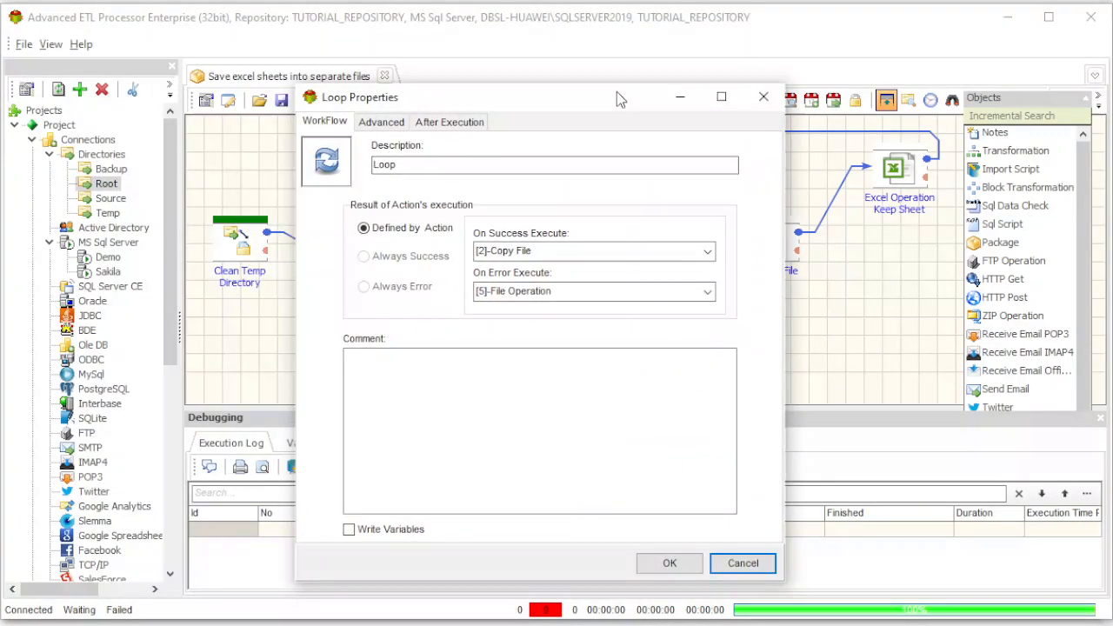
click(392, 127)
click(461, 127)
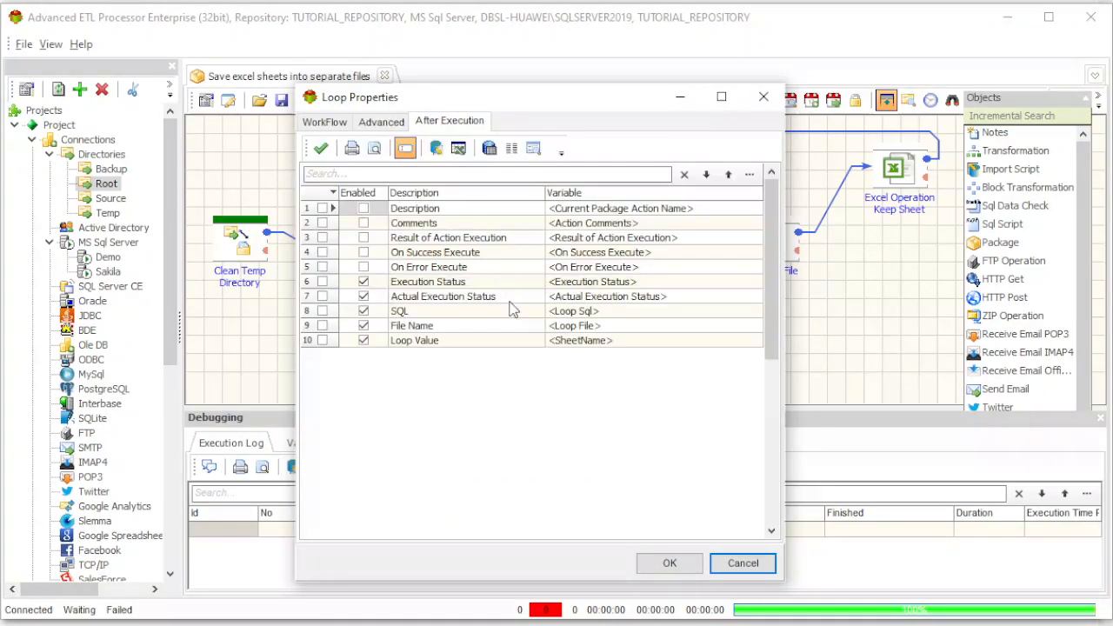
click(621, 346)
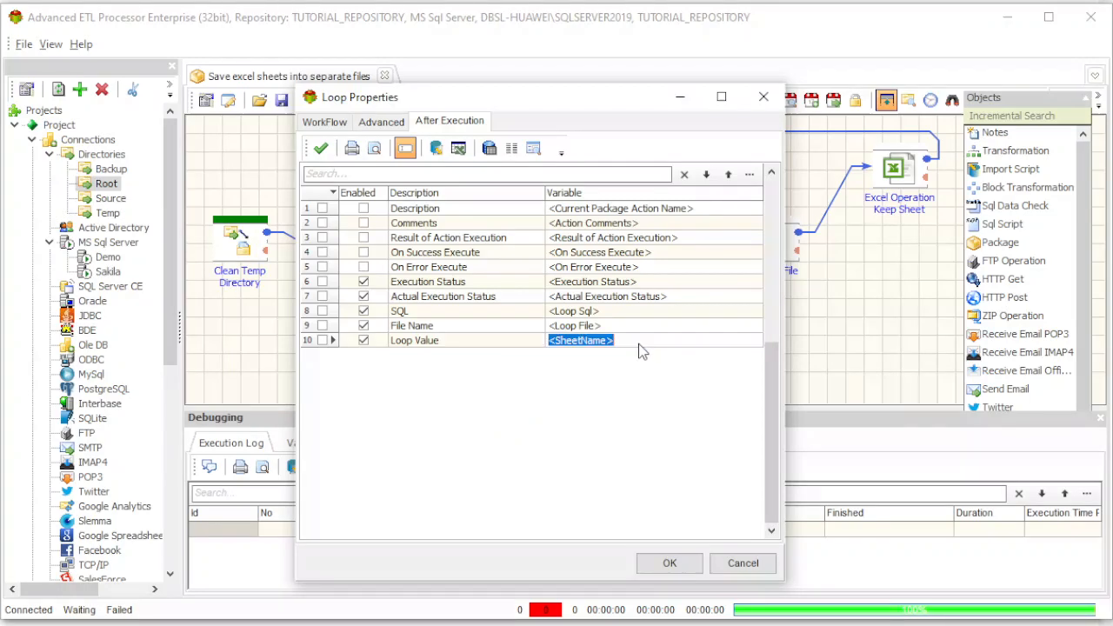
drag(639, 345, 539, 349)
click(681, 566)
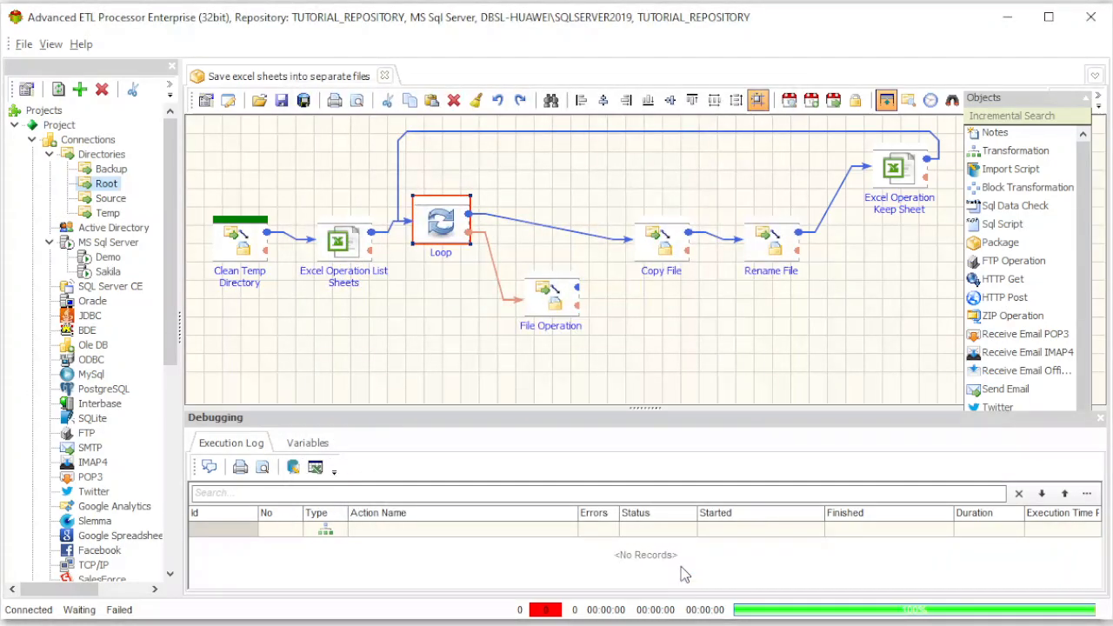
- Check the Copy File action's source file and target directory, and close its properties without changes
double_click(661, 242)
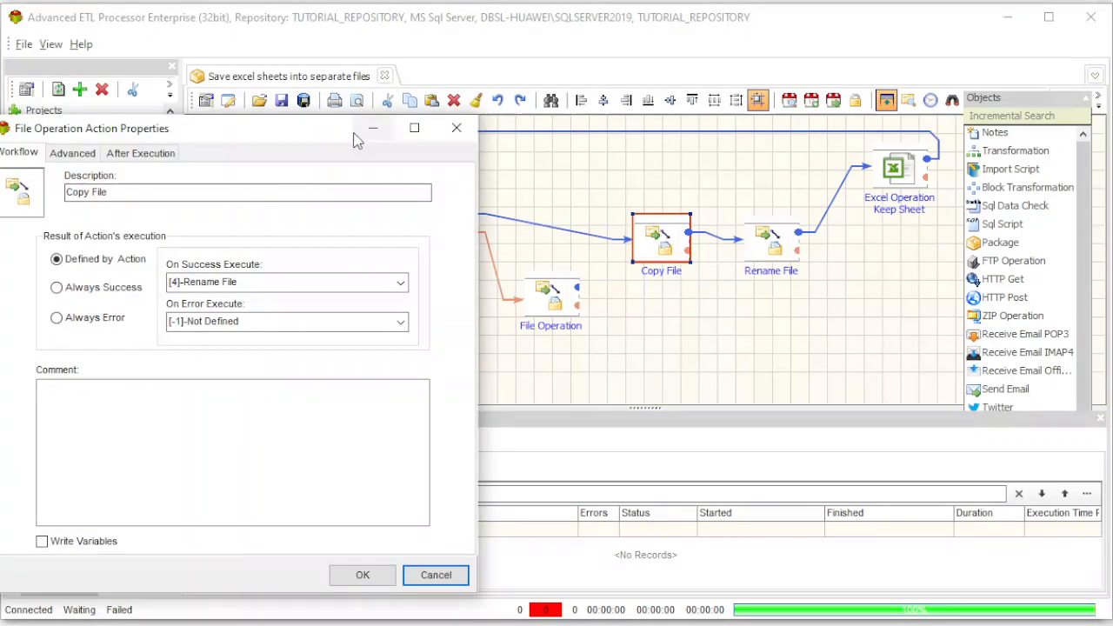
drag(347, 129, 579, 111)
click(305, 136)
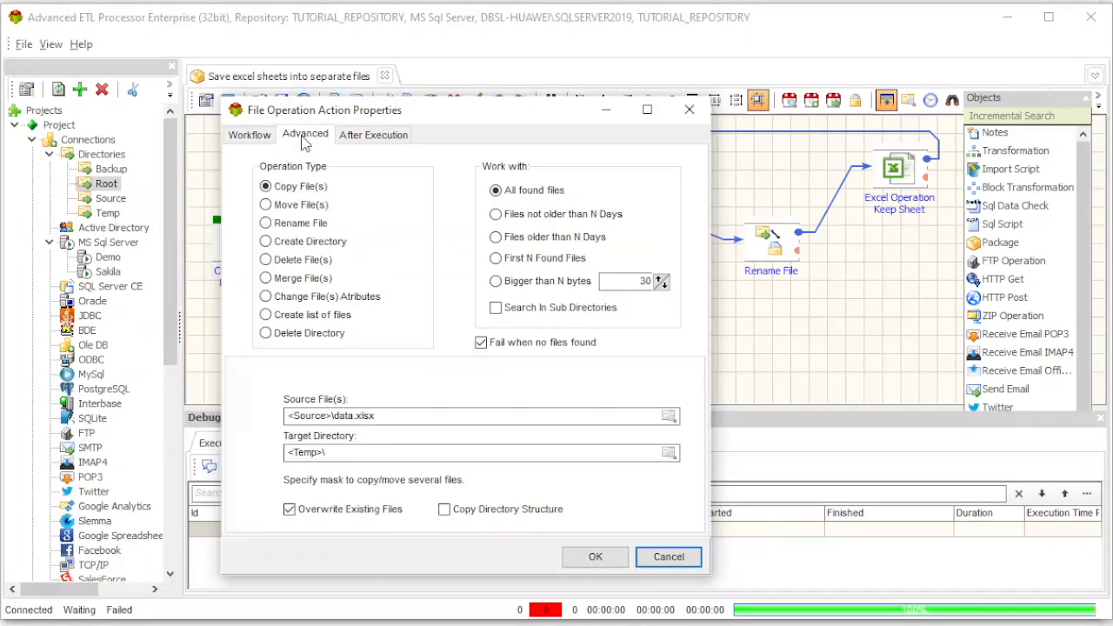
drag(385, 415, 249, 411)
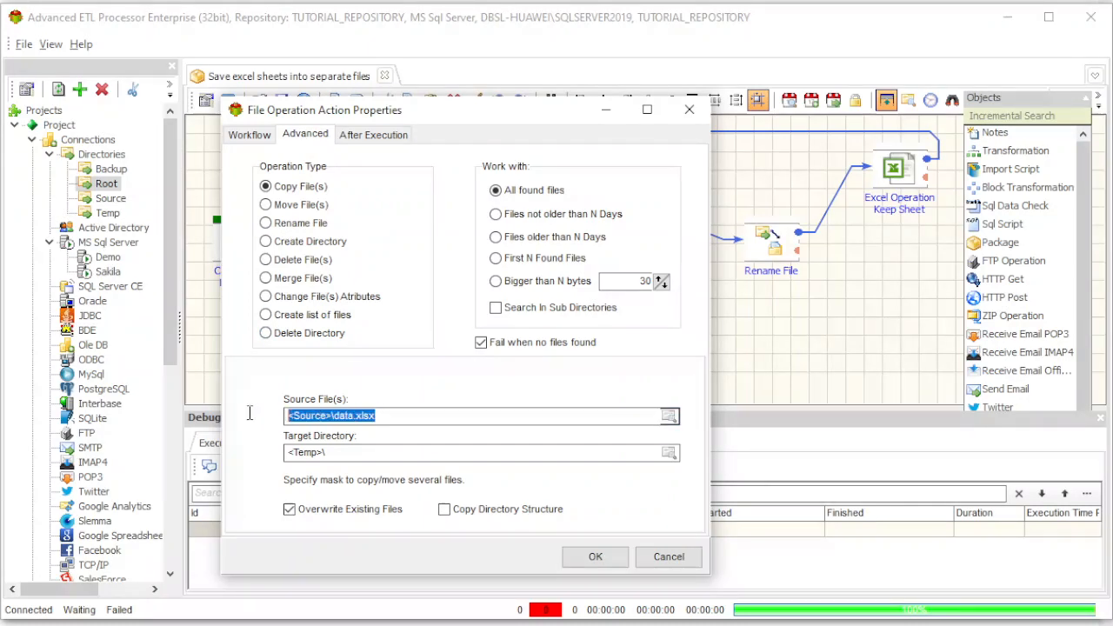
drag(338, 452, 265, 453)
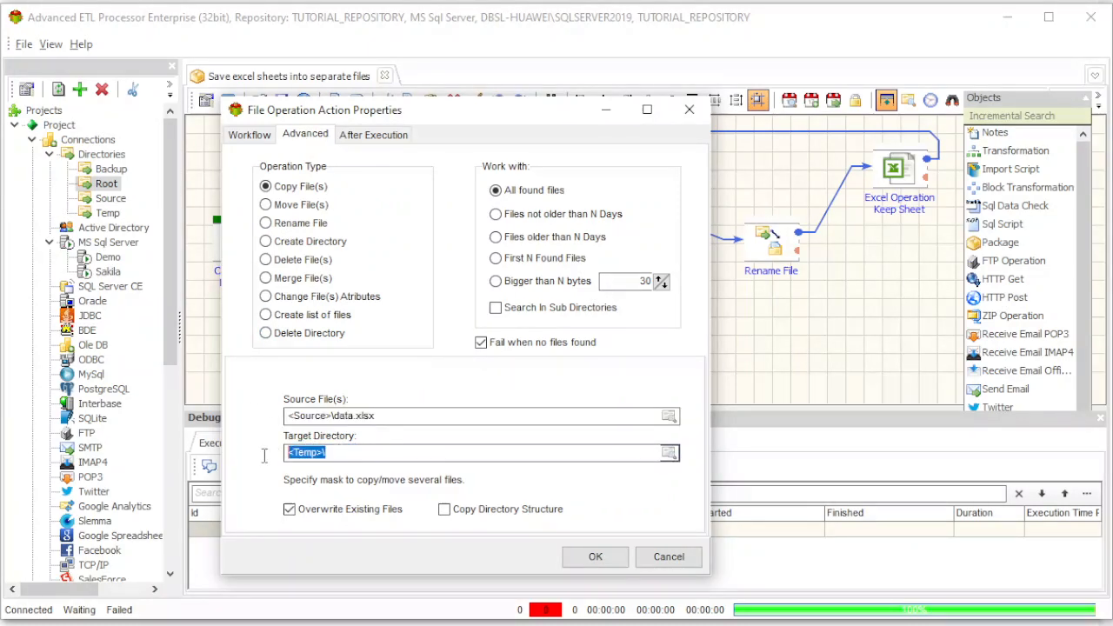
click(668, 558)
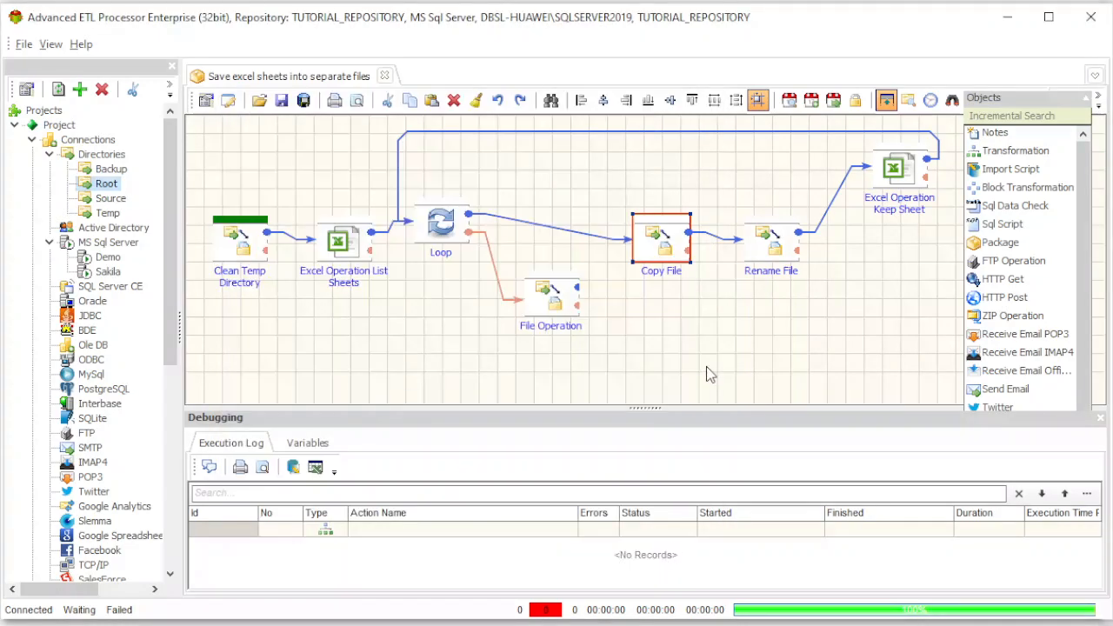
- Check the Rename File action's source file and the sheet name variable in its target file, leaving both unchanged
double_click(769, 250)
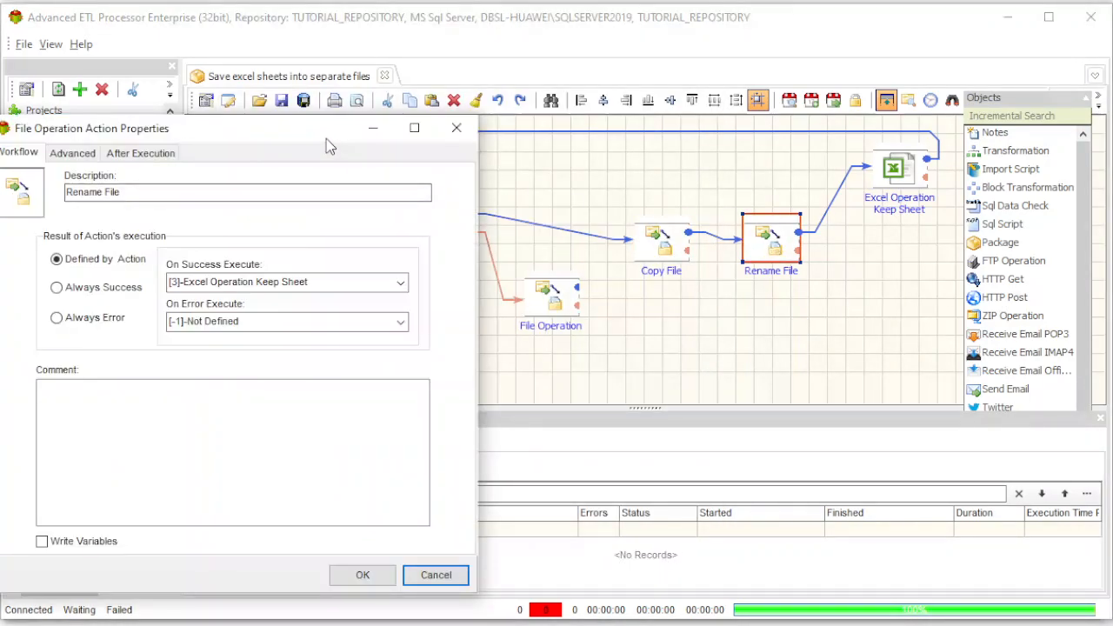
drag(326, 132, 600, 111)
click(358, 132)
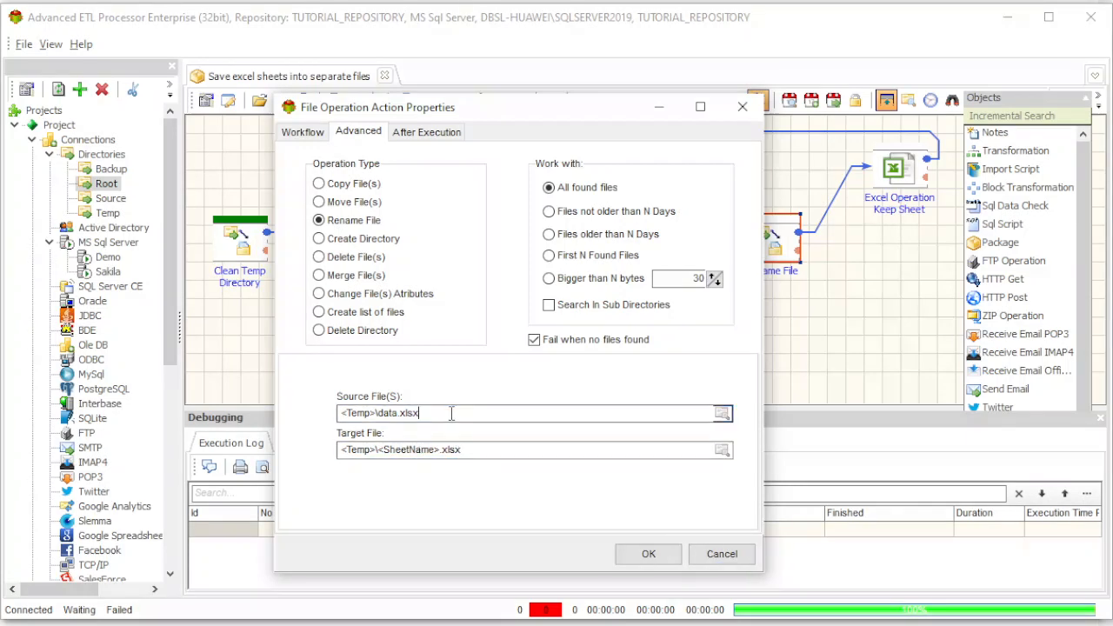
double_click(422, 412)
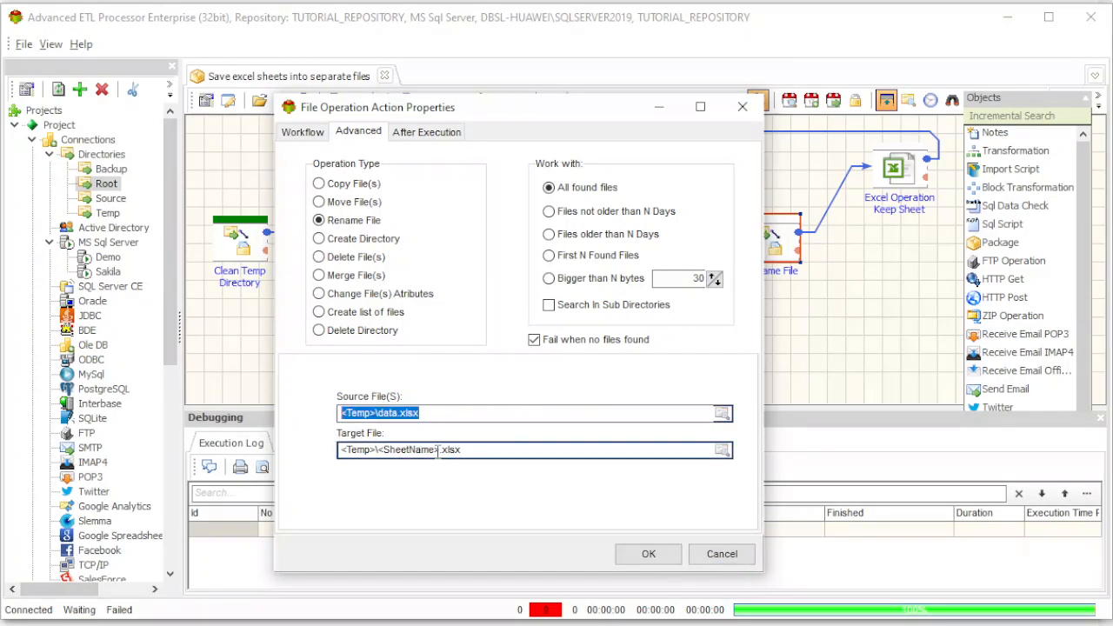
drag(436, 449, 384, 452)
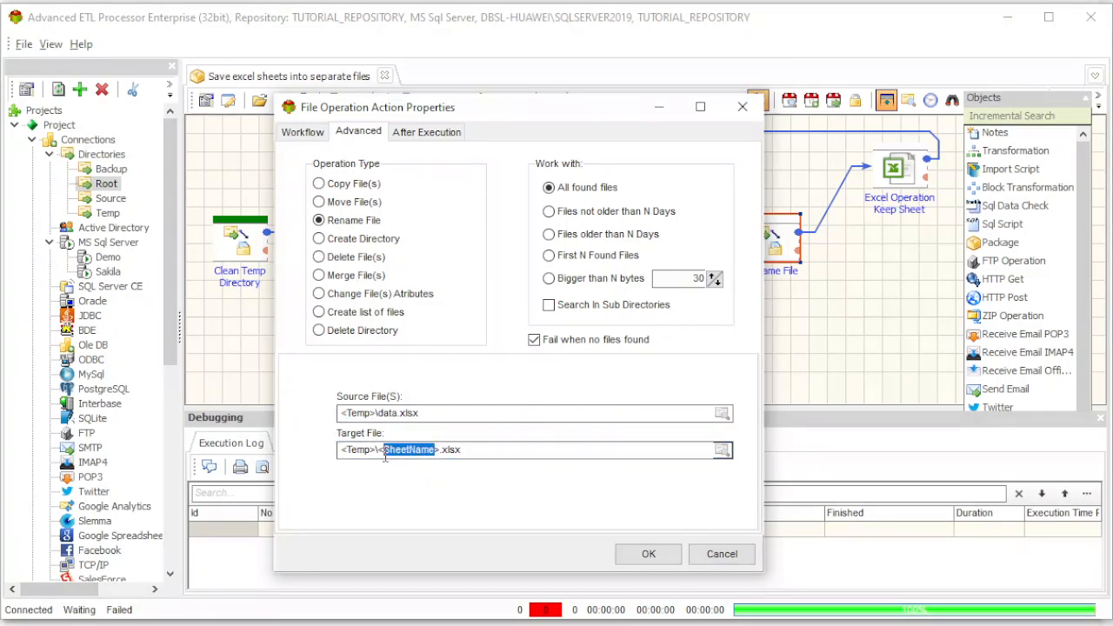
click(735, 556)
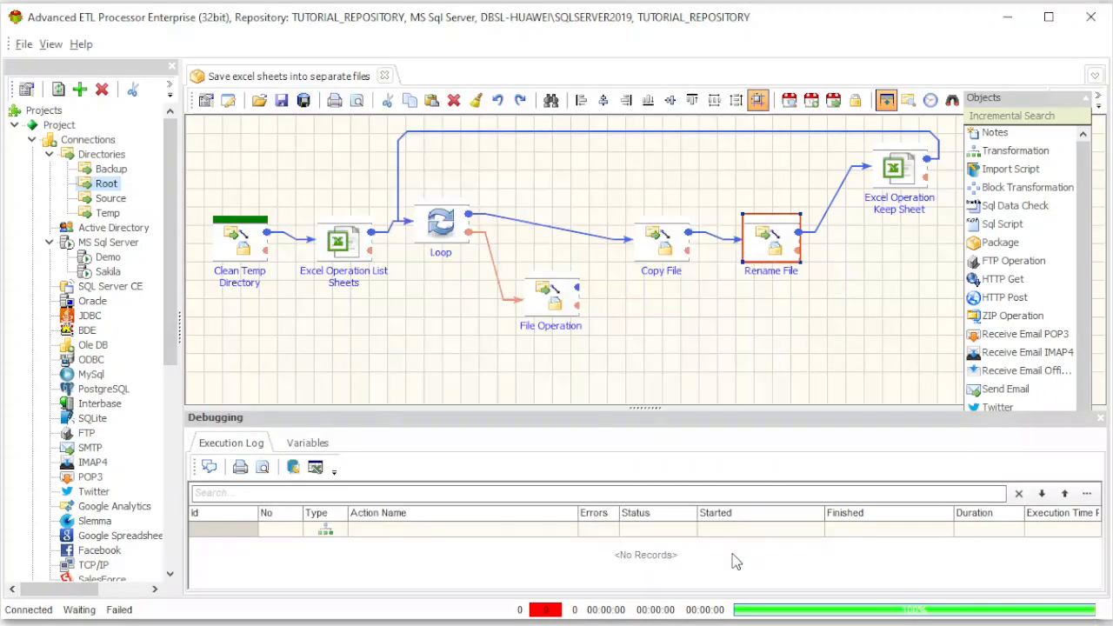
- Review the Excel Operation Keep Sheet action's operation type, Excel file and sheet name variable, then close its properties without changes
double_click(910, 185)
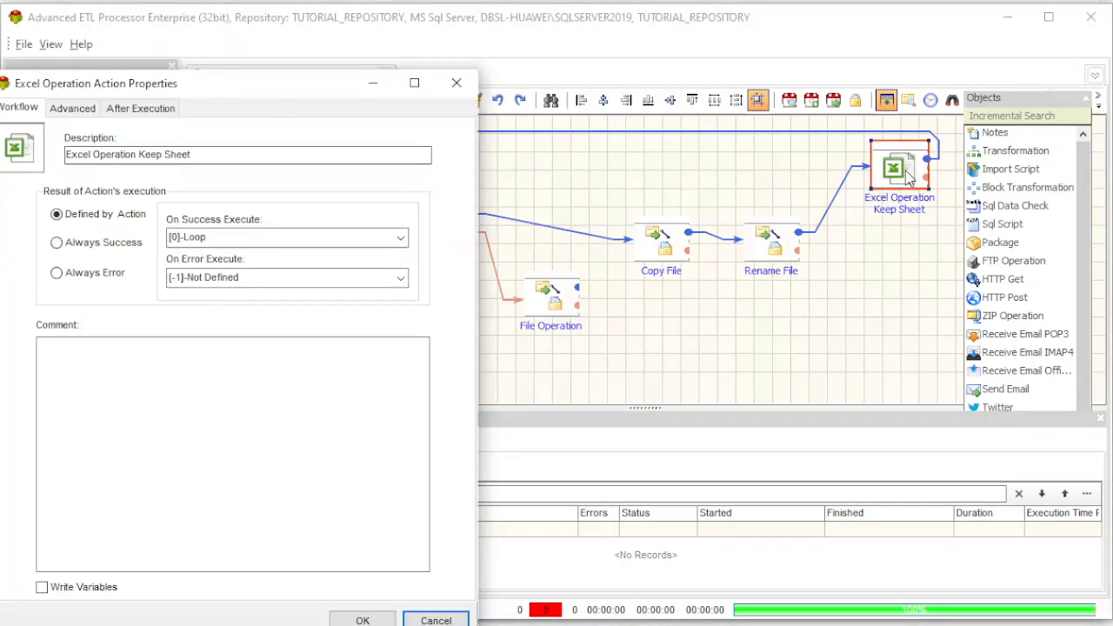
drag(293, 98, 493, 62)
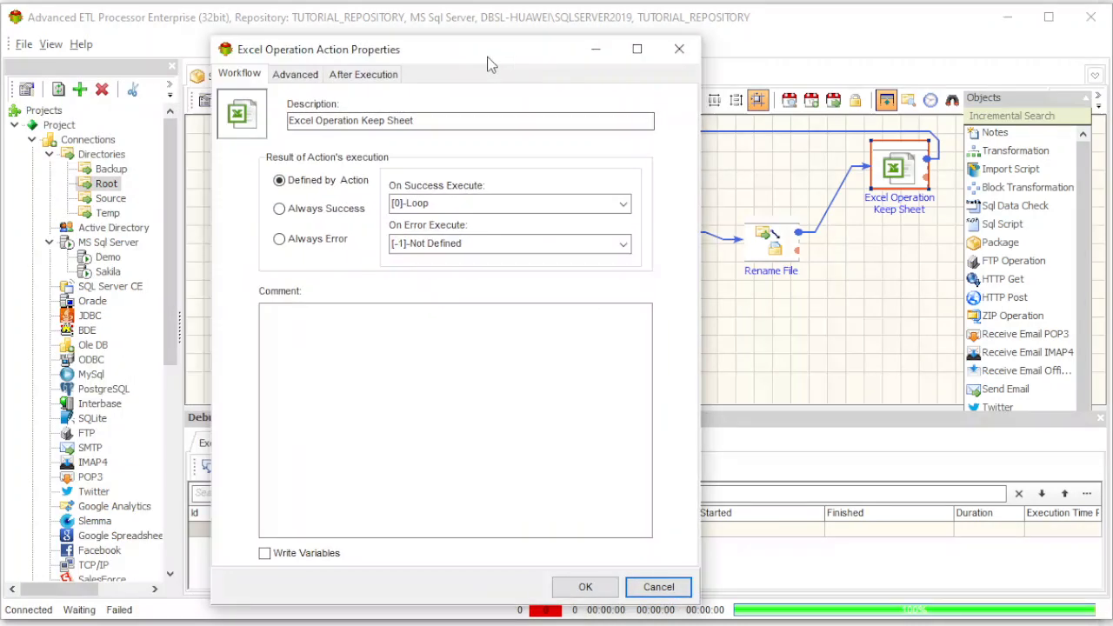
click(305, 77)
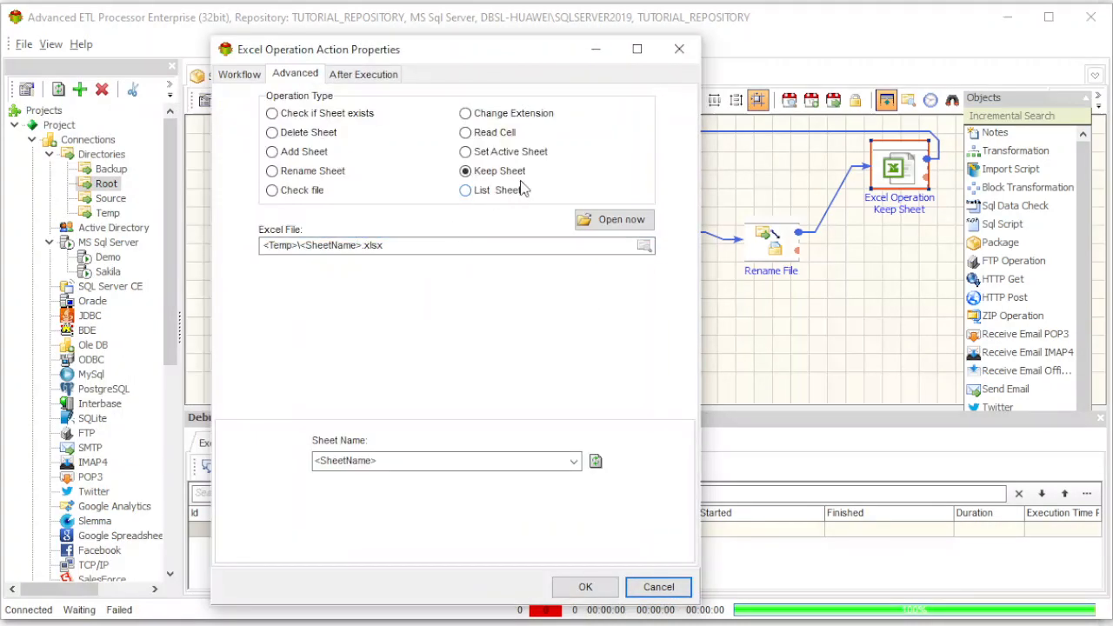
click(431, 465)
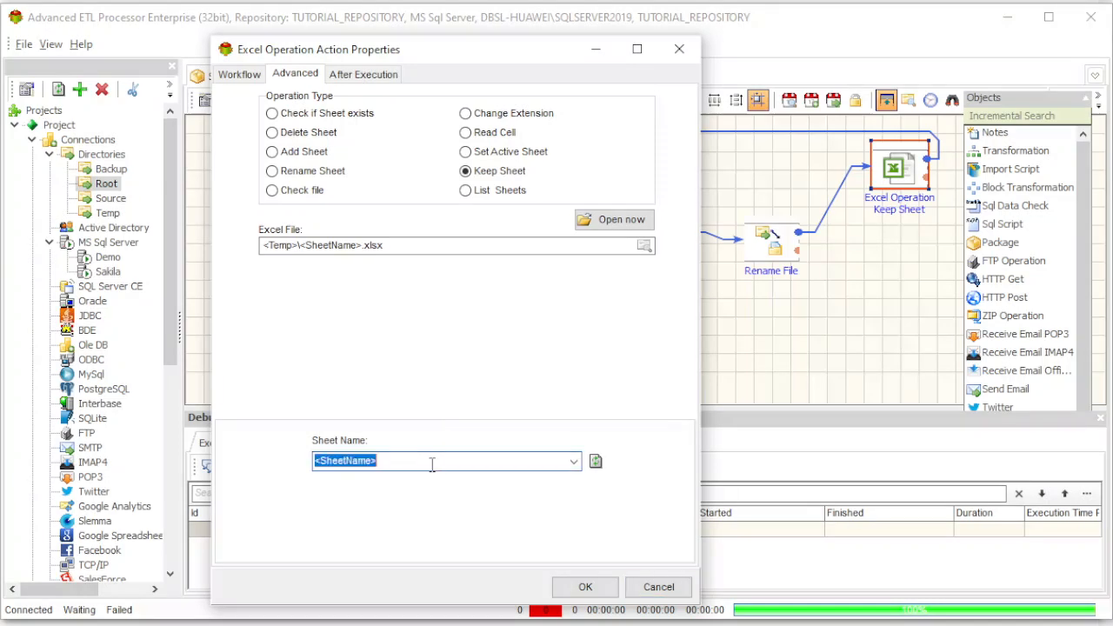
click(660, 587)
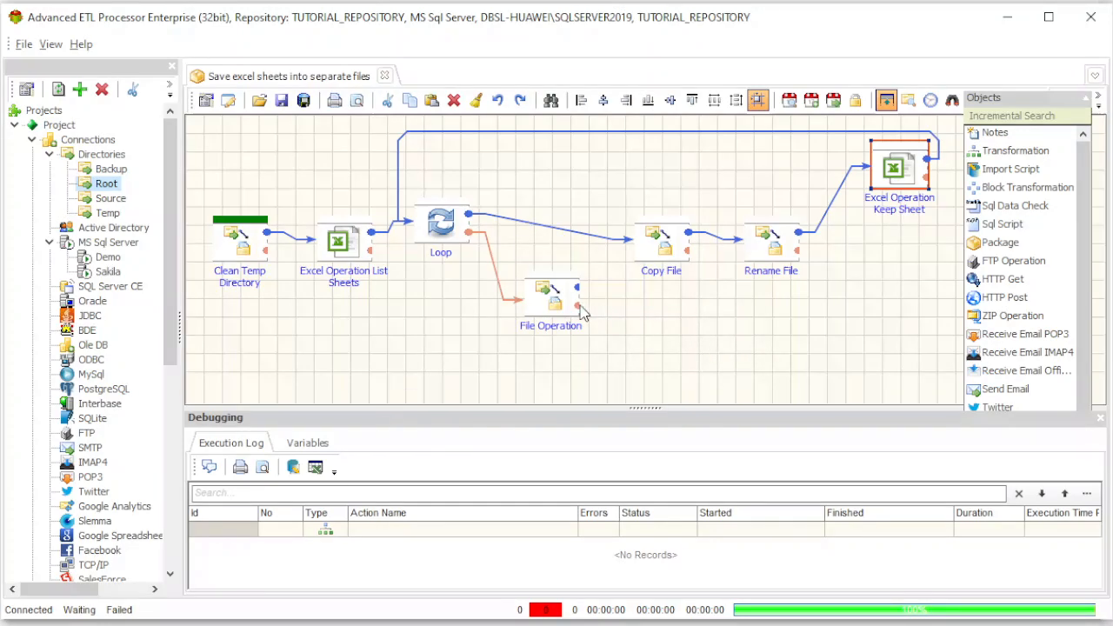
- Check the File Operation action's operation type and file to delete, leaving its properties unchanged
click(545, 301)
double_click(545, 301)
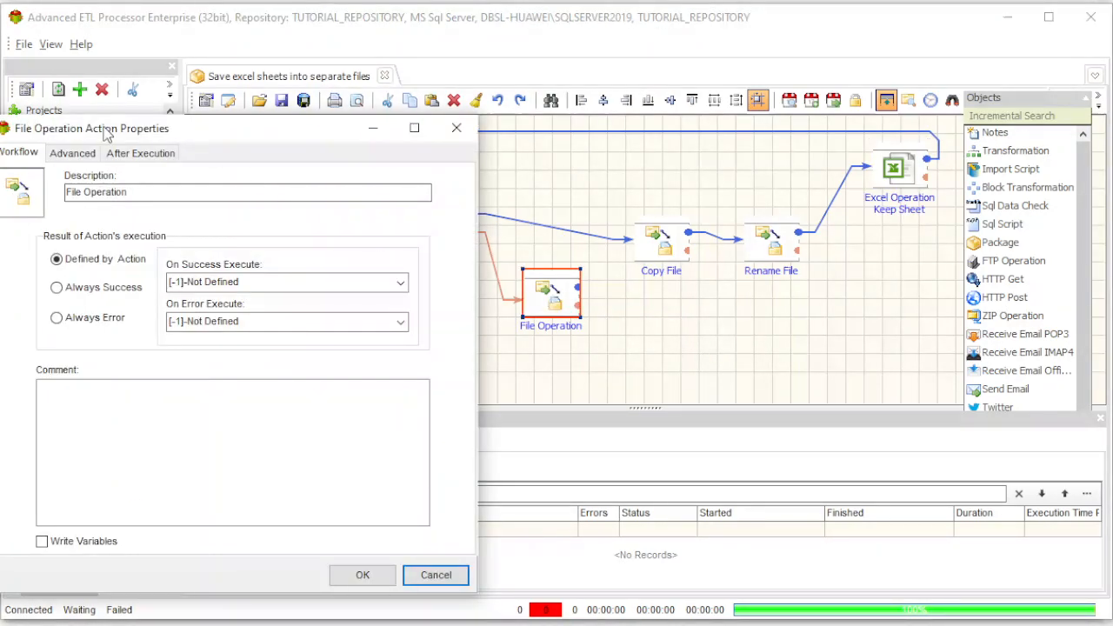
click(77, 153)
drag(144, 134, 372, 108)
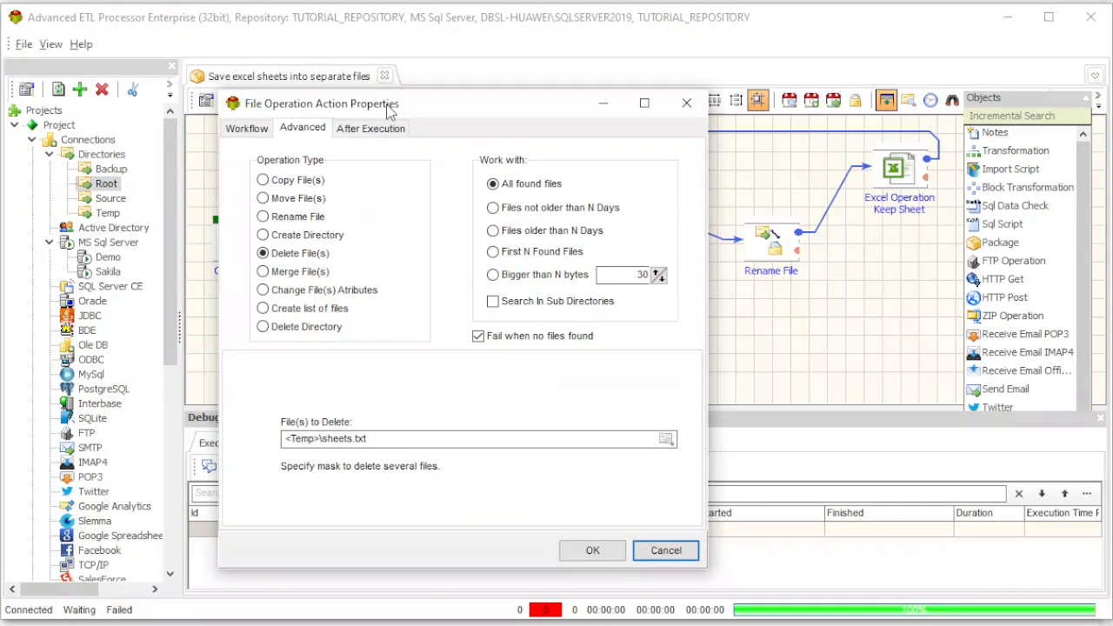
click(405, 439)
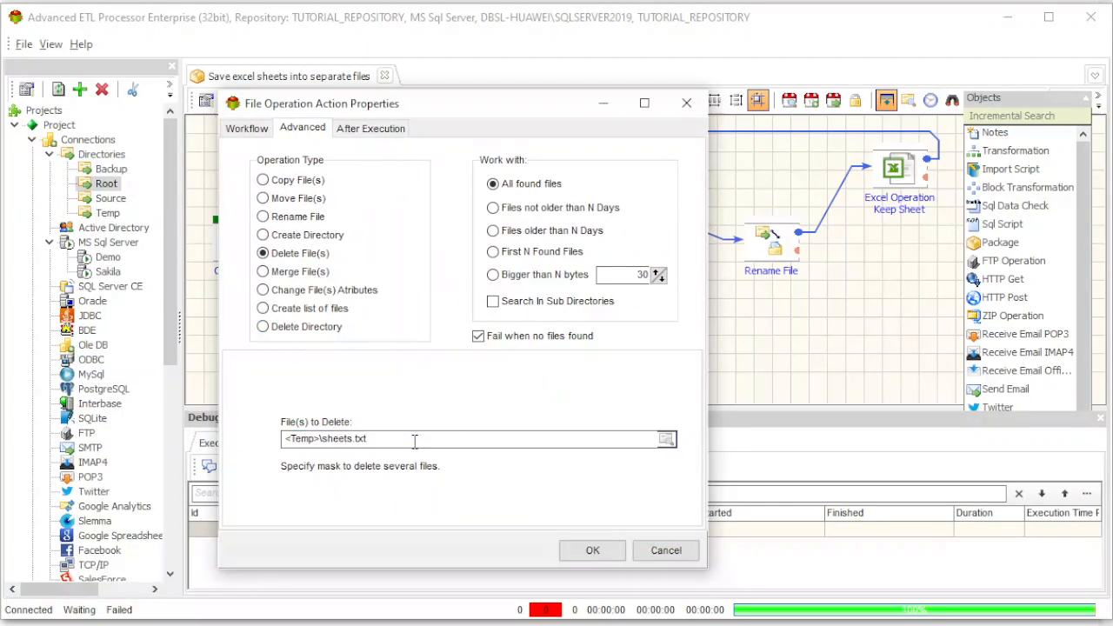
double_click(415, 441)
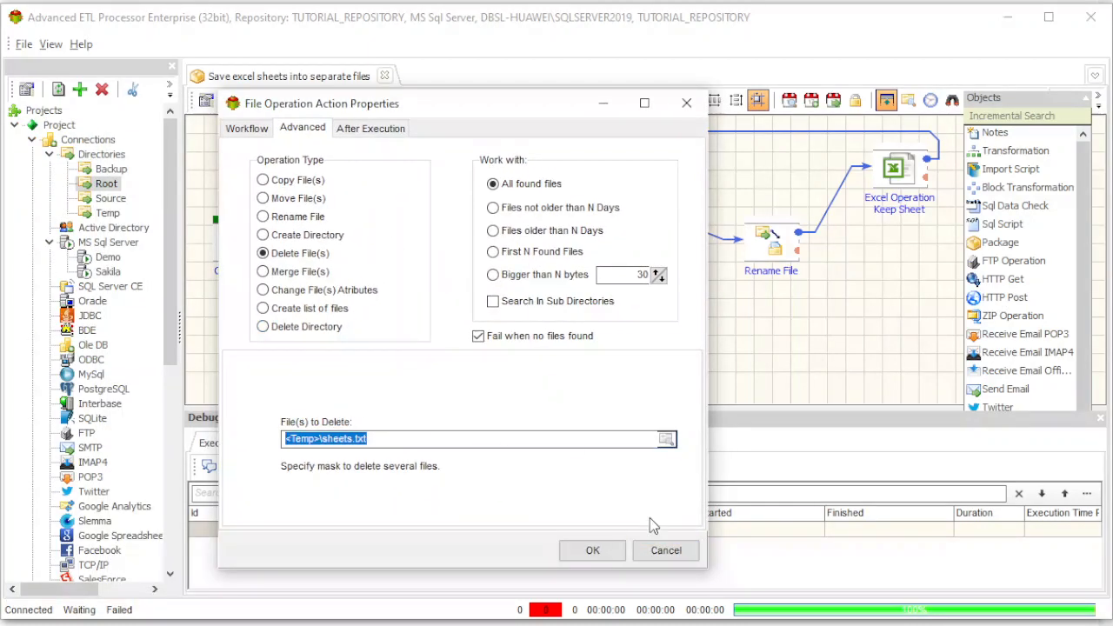
click(669, 550)
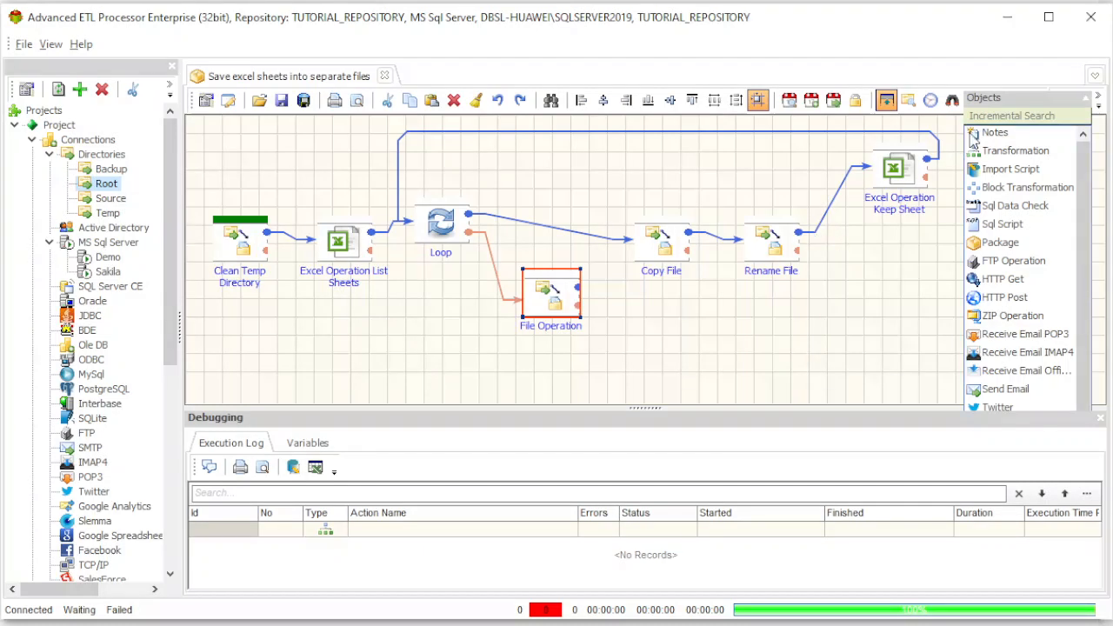
- Move the Objects palette clear of the package's execution controls and run the Save excel sheets into separate files package
drag(1010, 98, 1021, 157)
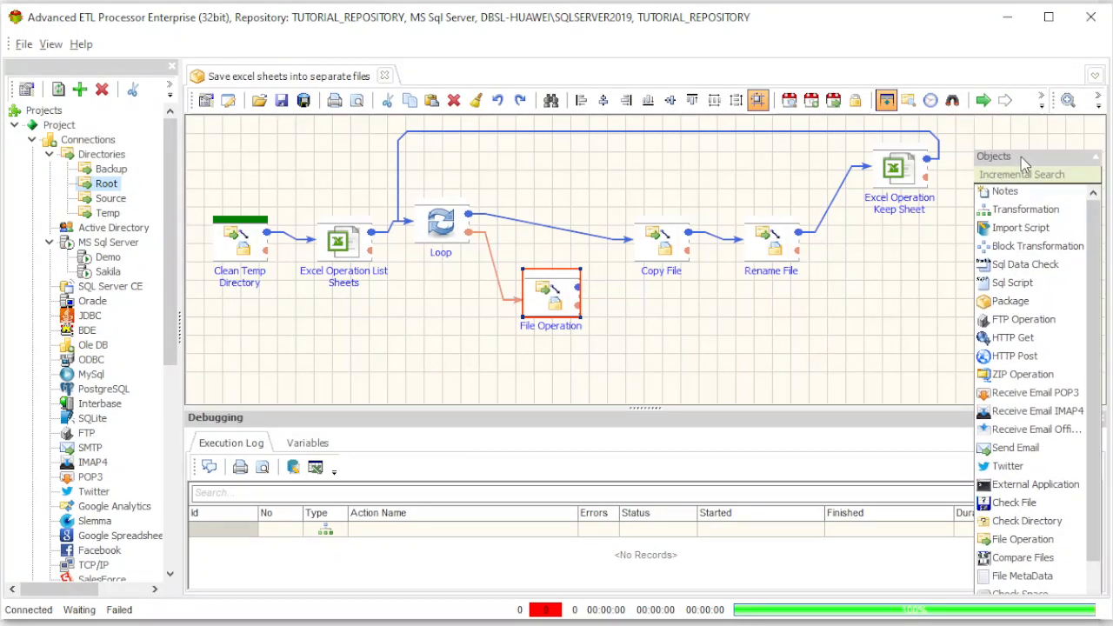
click(983, 102)
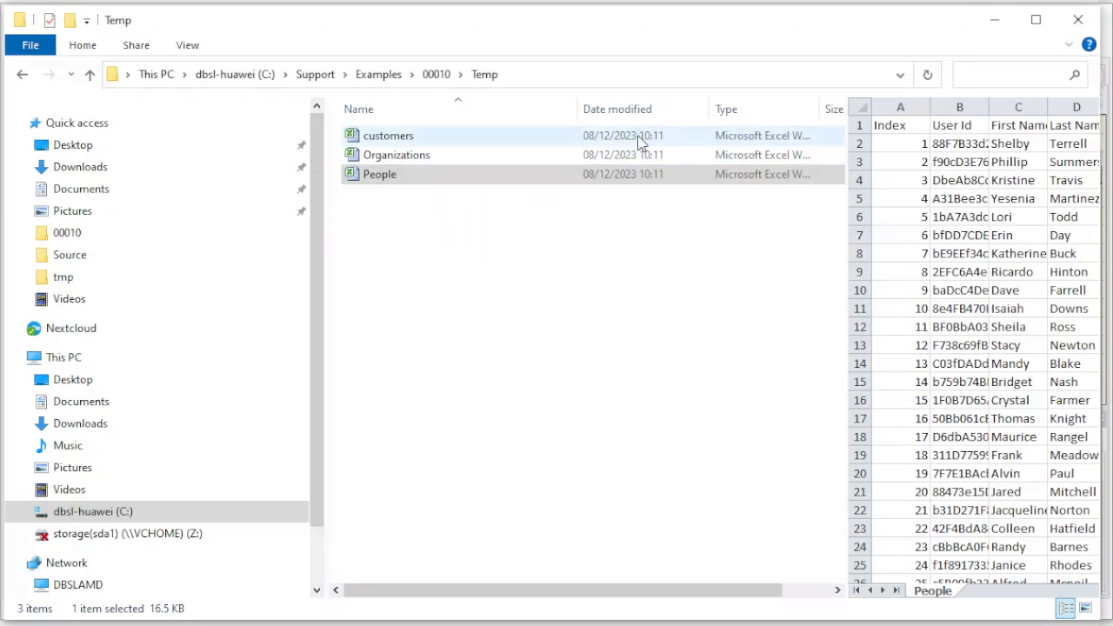
- Inspect the generated customers and Organizations workbooks from the Temp folder in Excel, closing each one after viewing
double_click(402, 139)
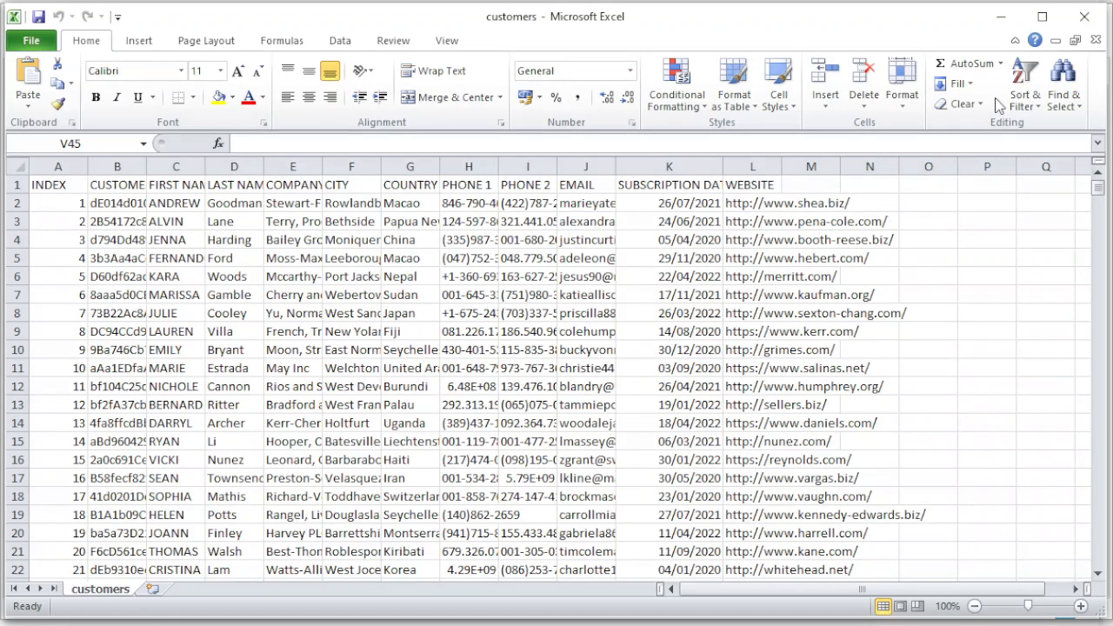
click(1084, 17)
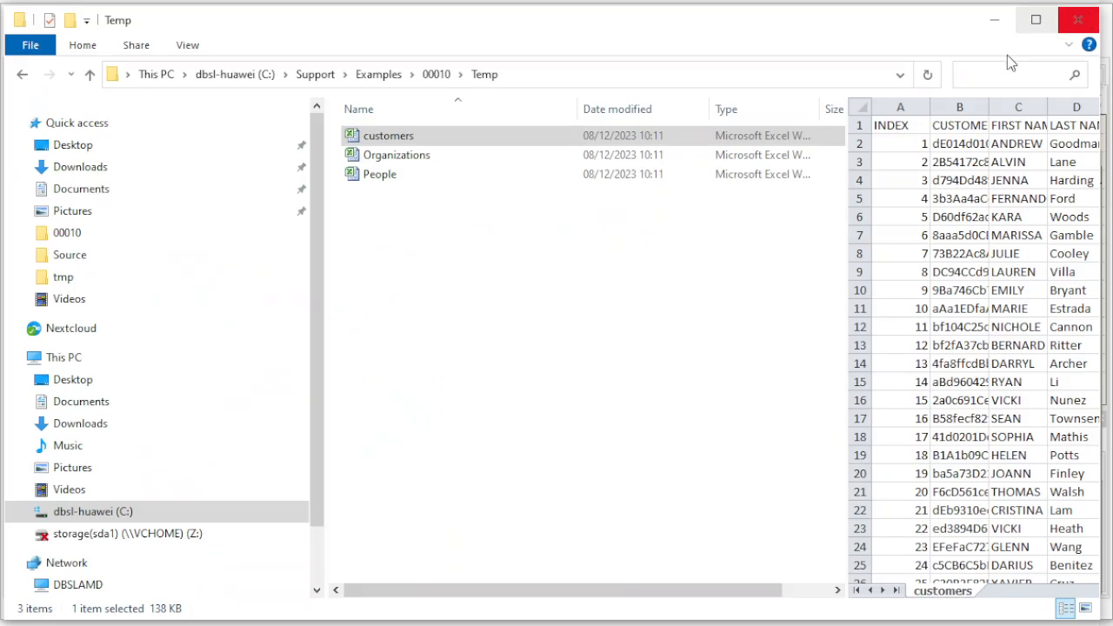
click(411, 157)
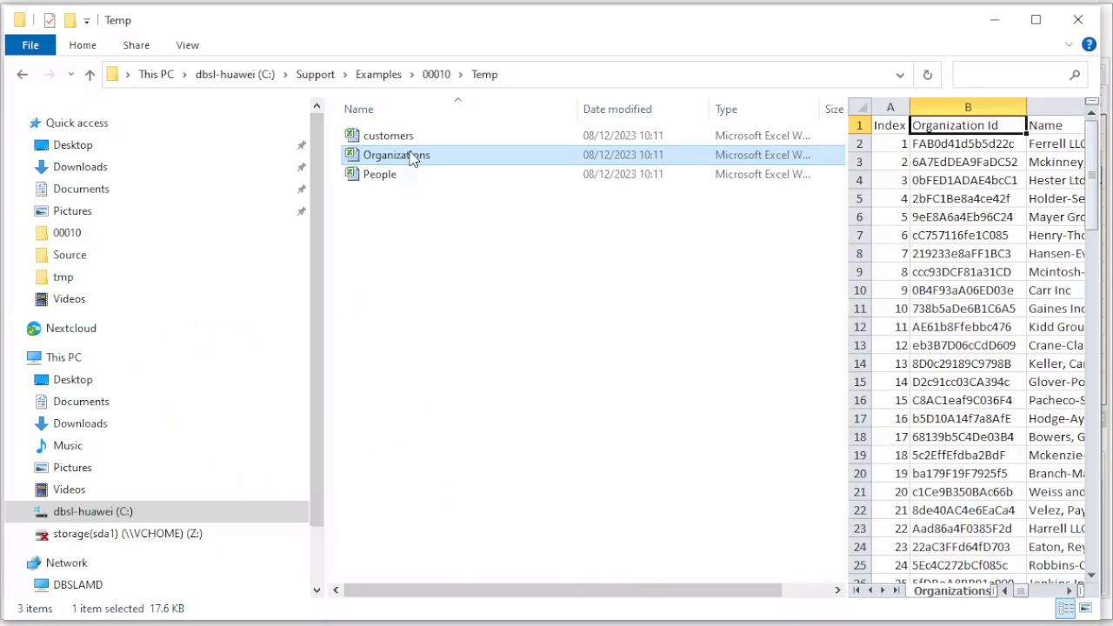
double_click(412, 157)
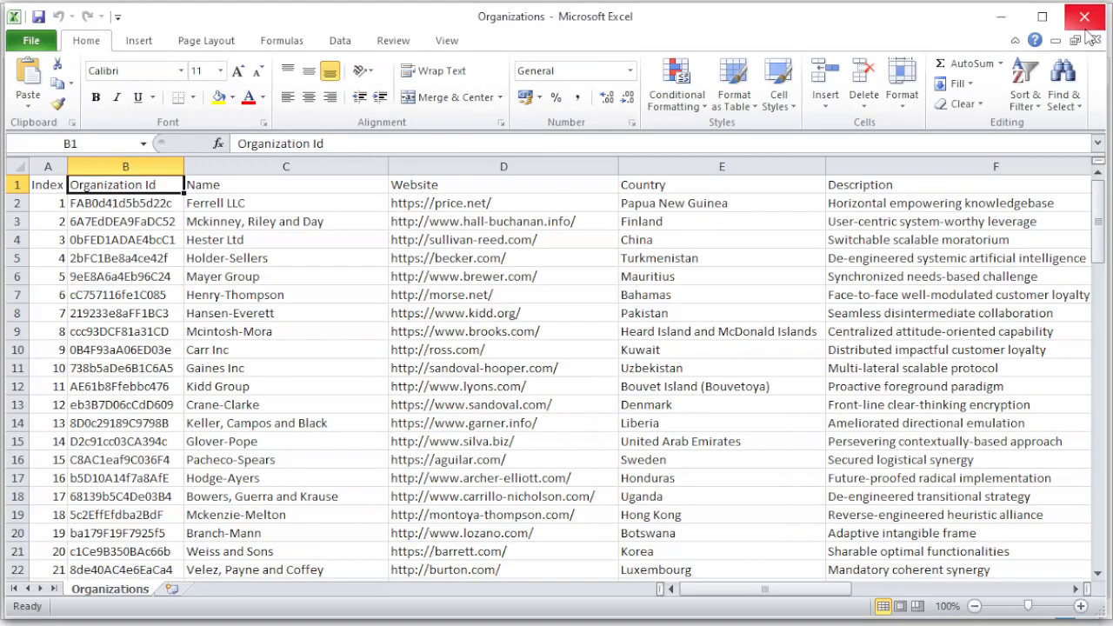
click(1084, 19)
- Inspect the generated People workbook, close it without saving changes, and close the Temp folder to return to the package
click(402, 180)
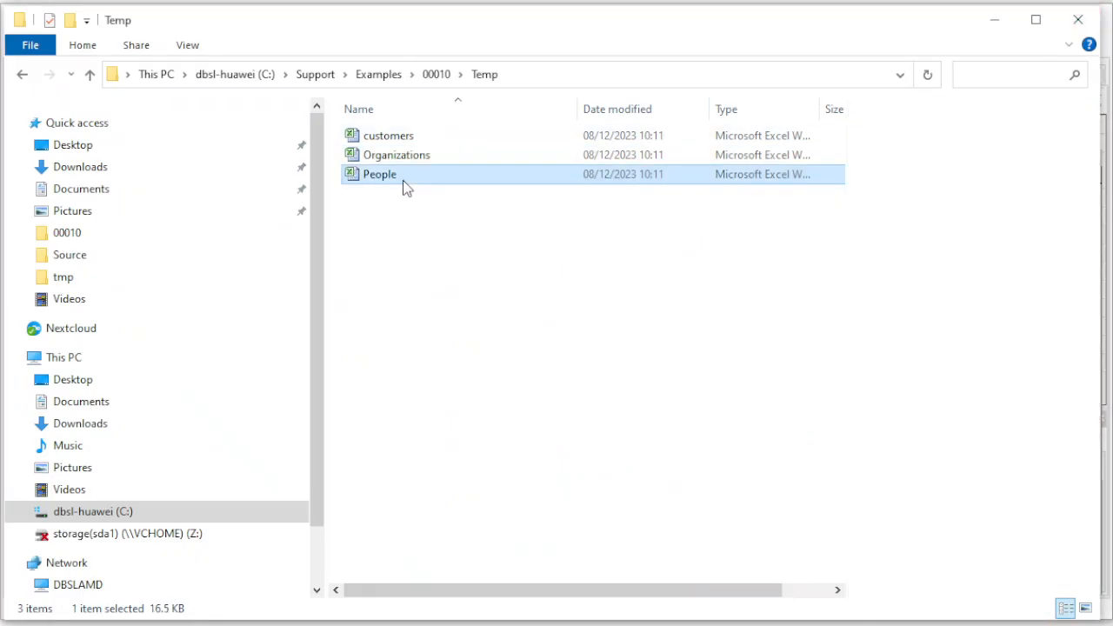
double_click(402, 180)
click(1085, 17)
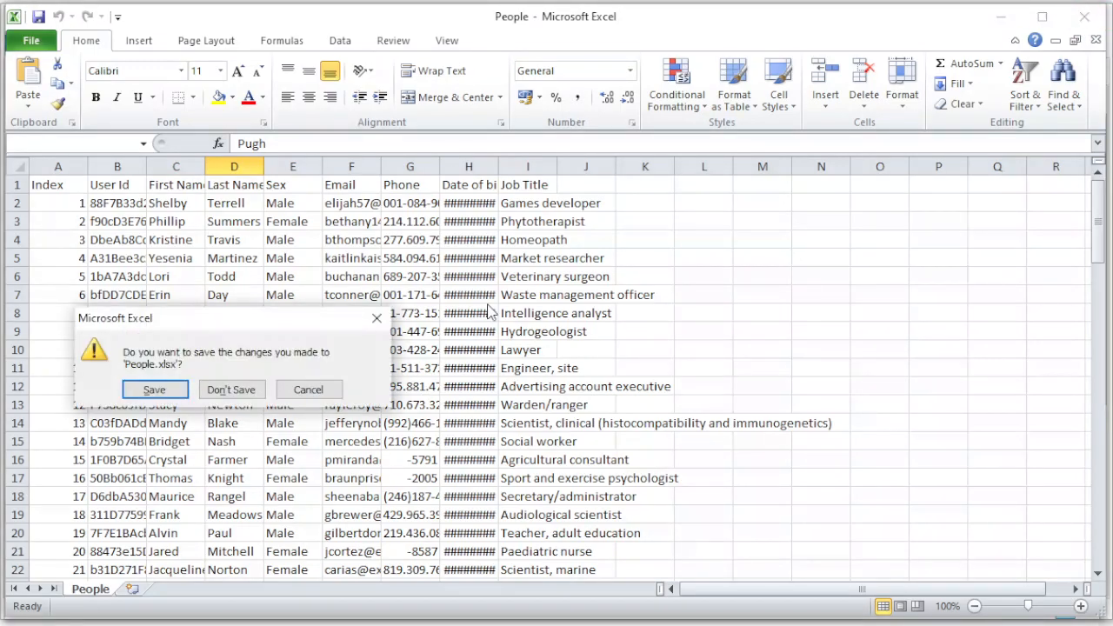
click(232, 390)
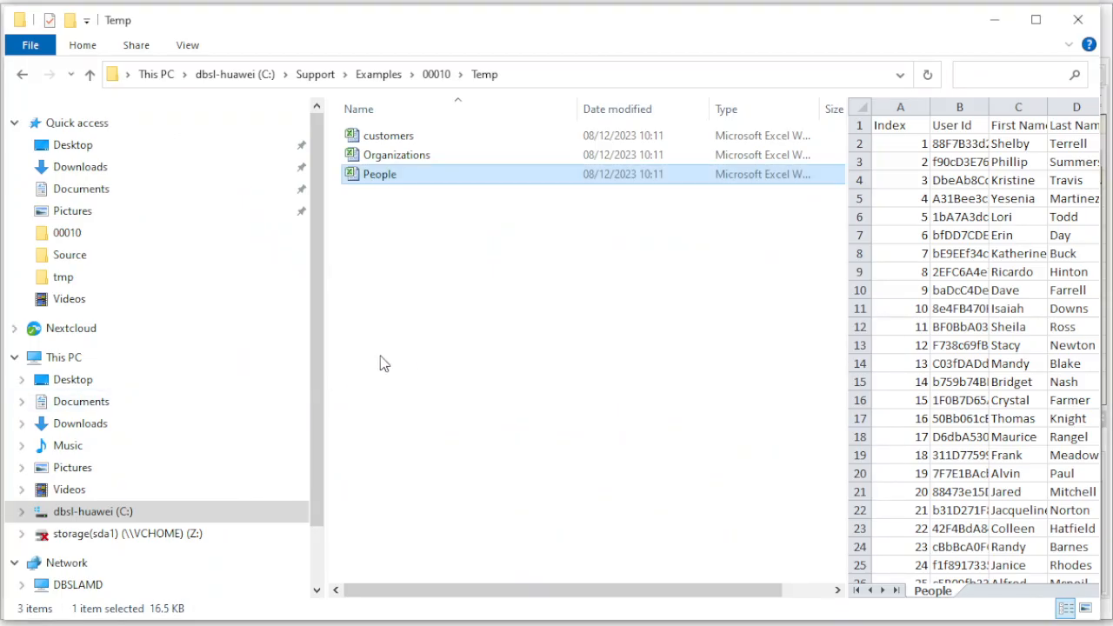
click(1078, 20)
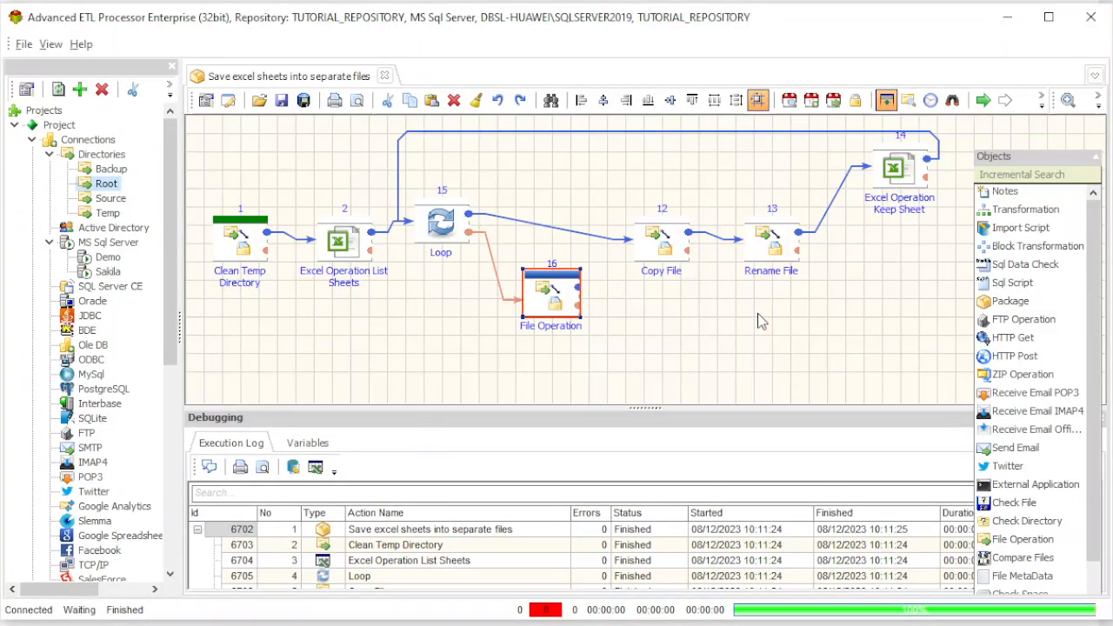